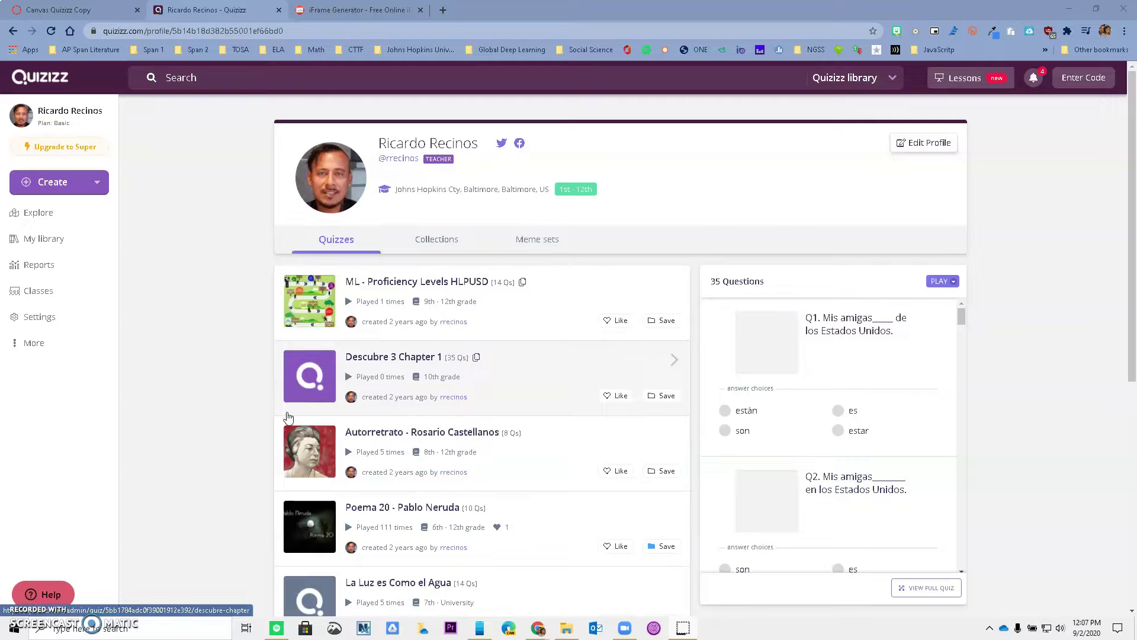
Open the Descubre 3 Chapter 1 quiz page from the Quizizz library
click(282, 297)
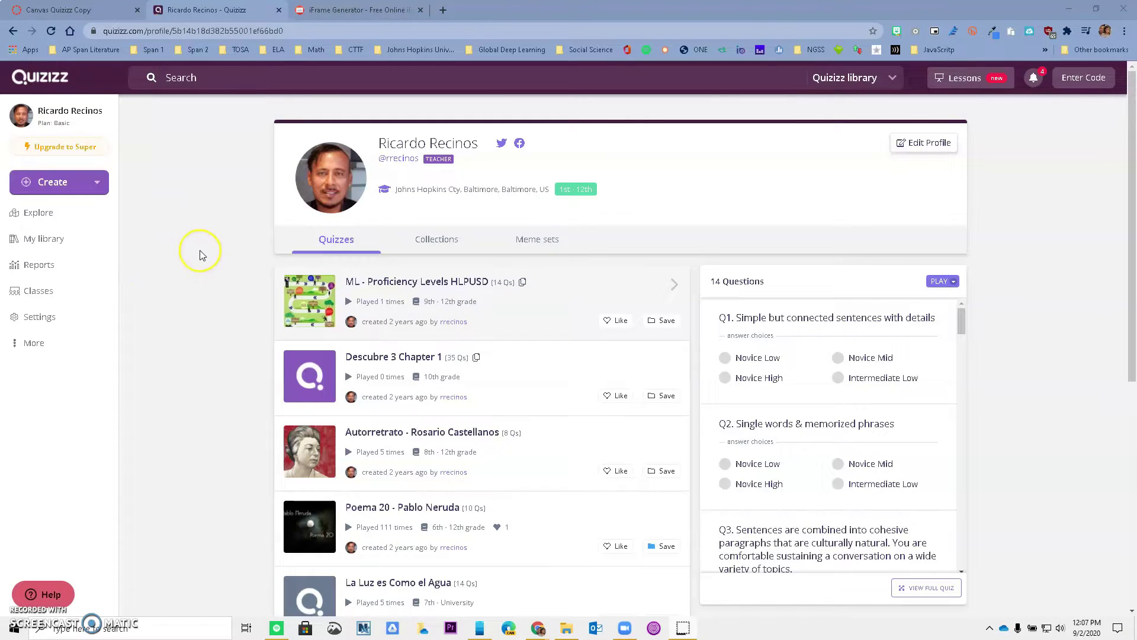
click(403, 363)
click(402, 358)
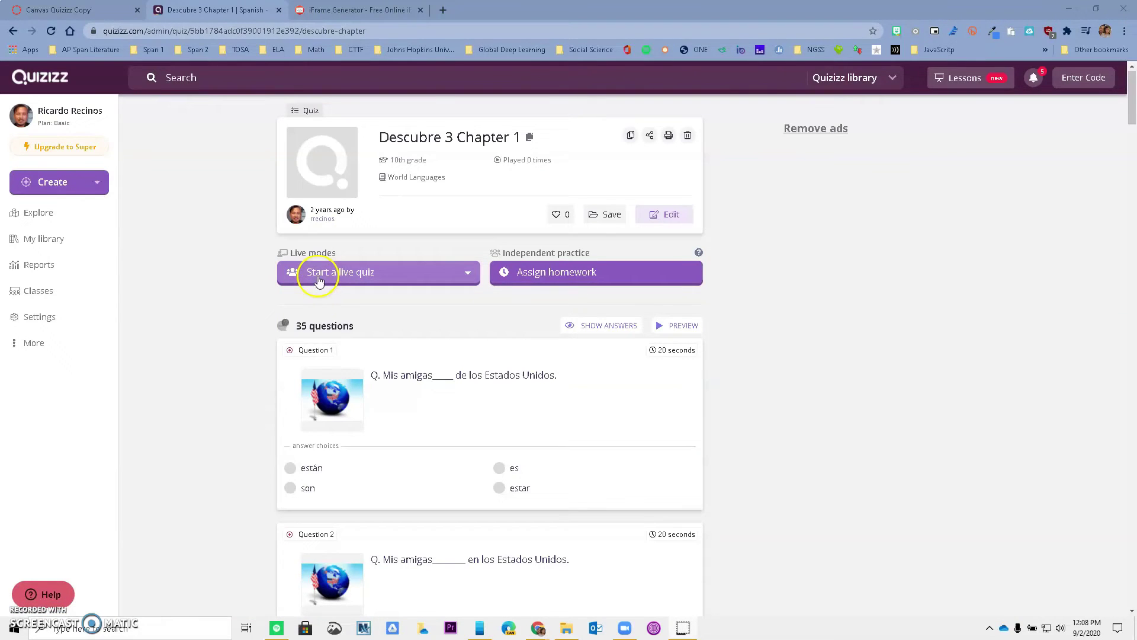
Launch it as a Classic live quiz and continue past the game settings
click(353, 277)
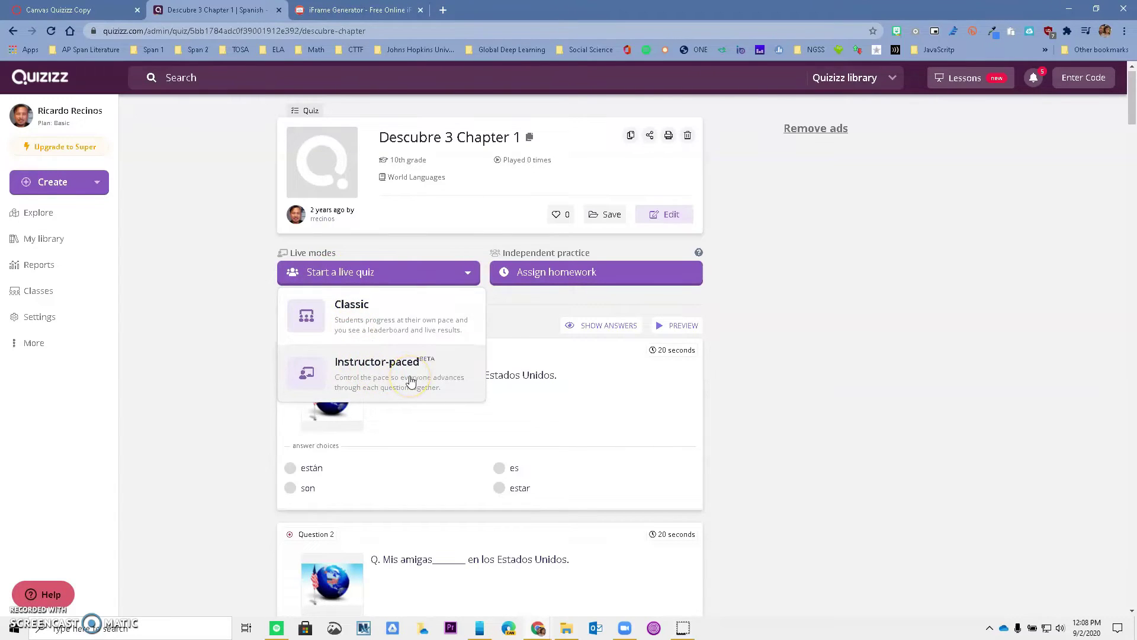
click(381, 325)
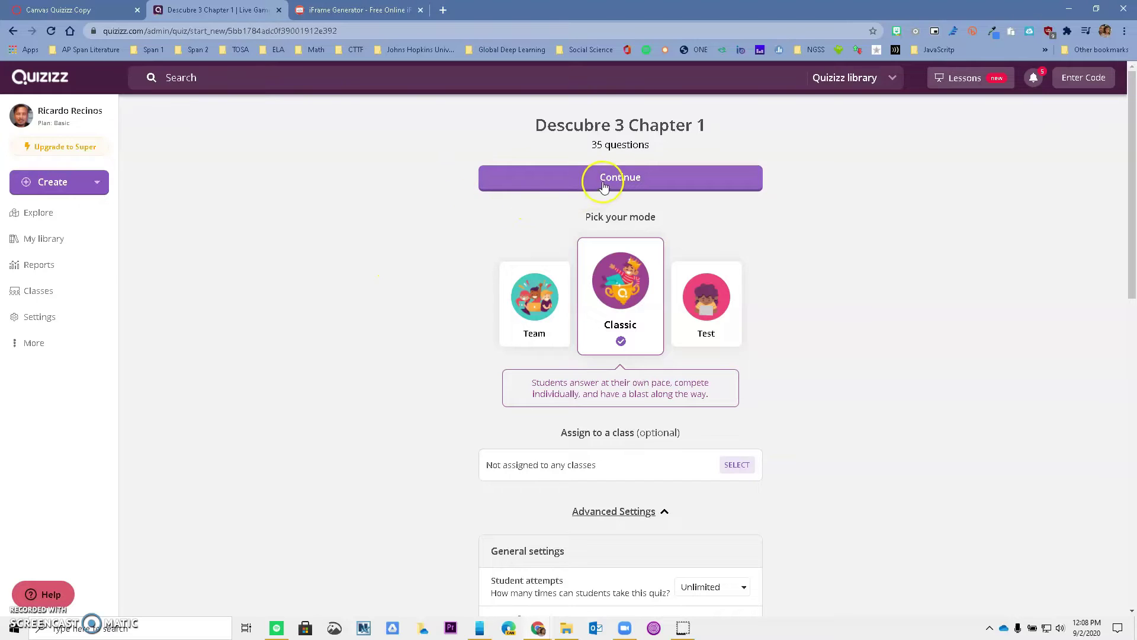
scroll(598, 284, down, 2)
scroll(599, 293, up, 4)
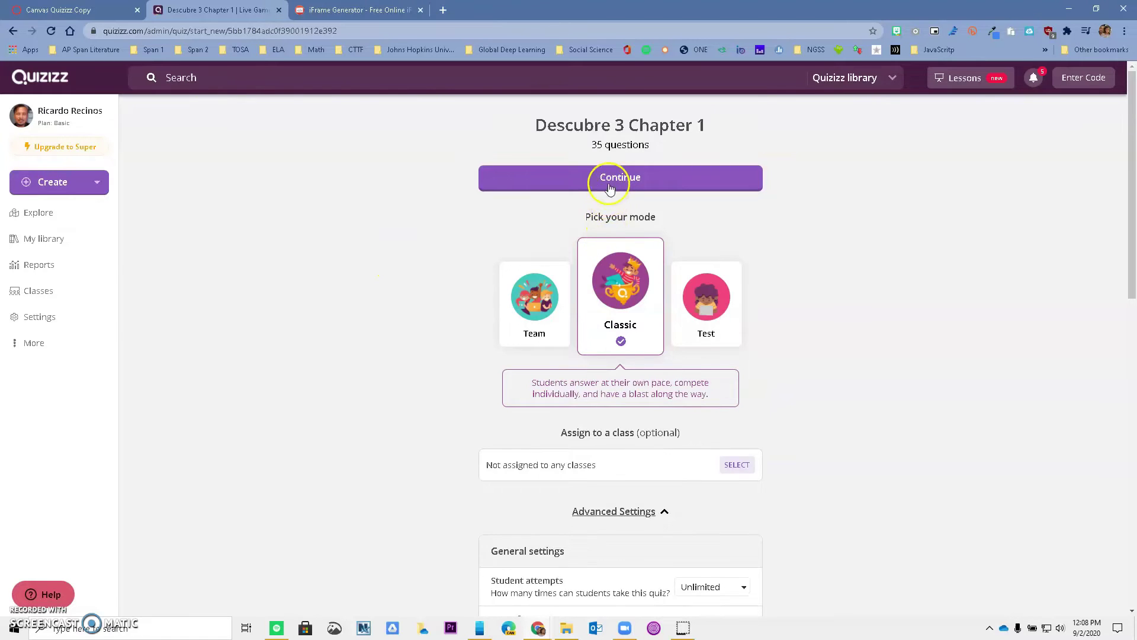
click(610, 177)
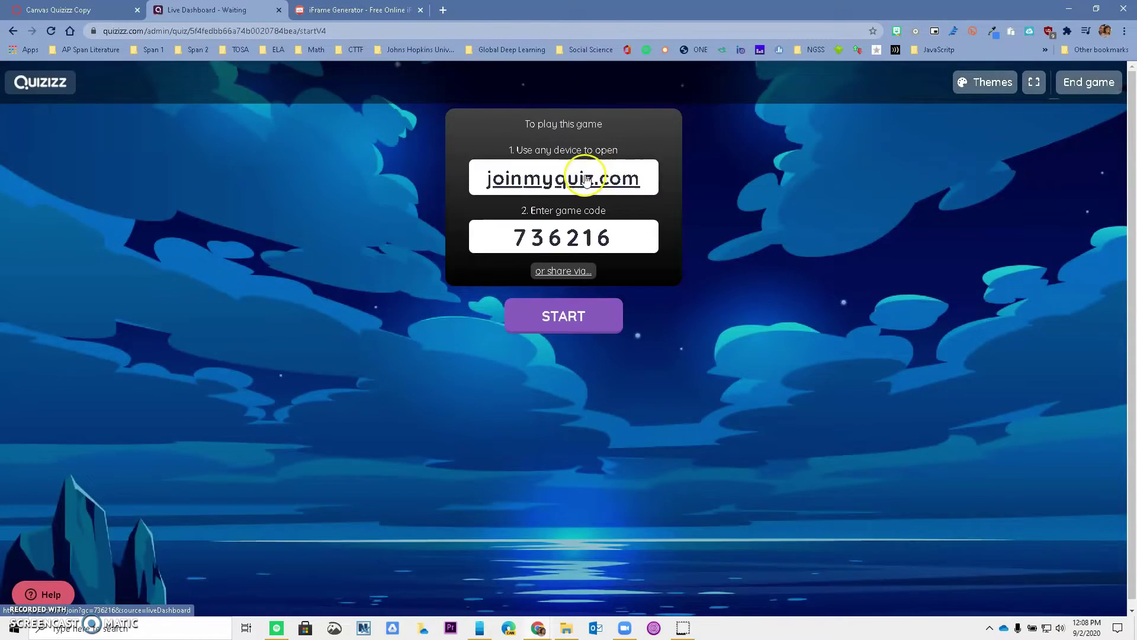
Share the game link to Canvas, dismiss the Canvas login tab, and go to the Canvas Quizizz Copy assignment
click(563, 272)
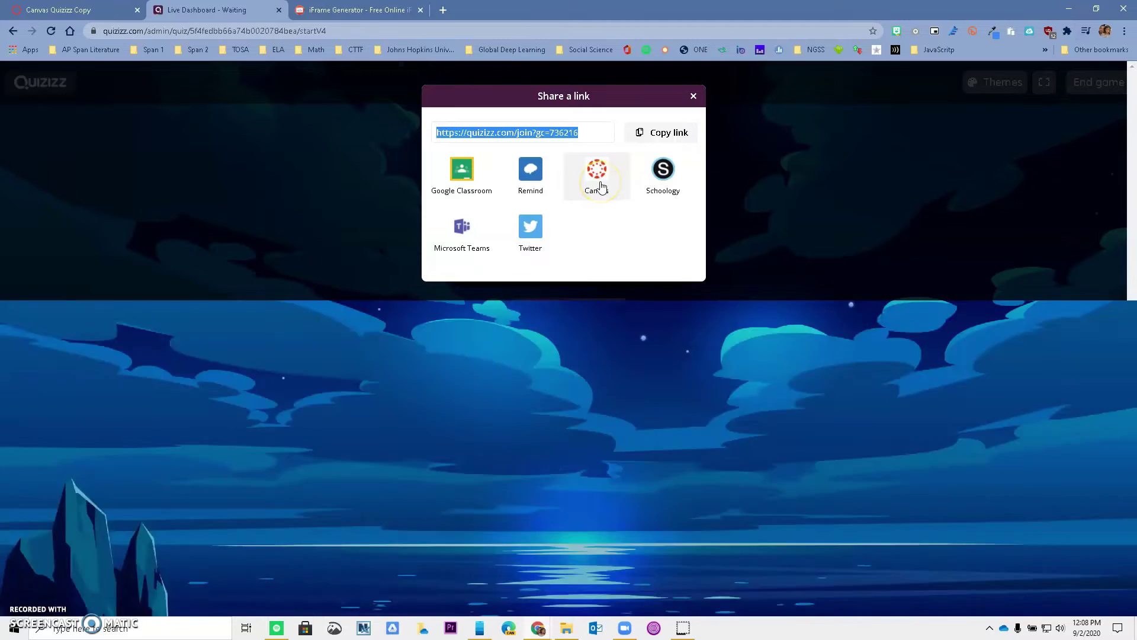
click(599, 184)
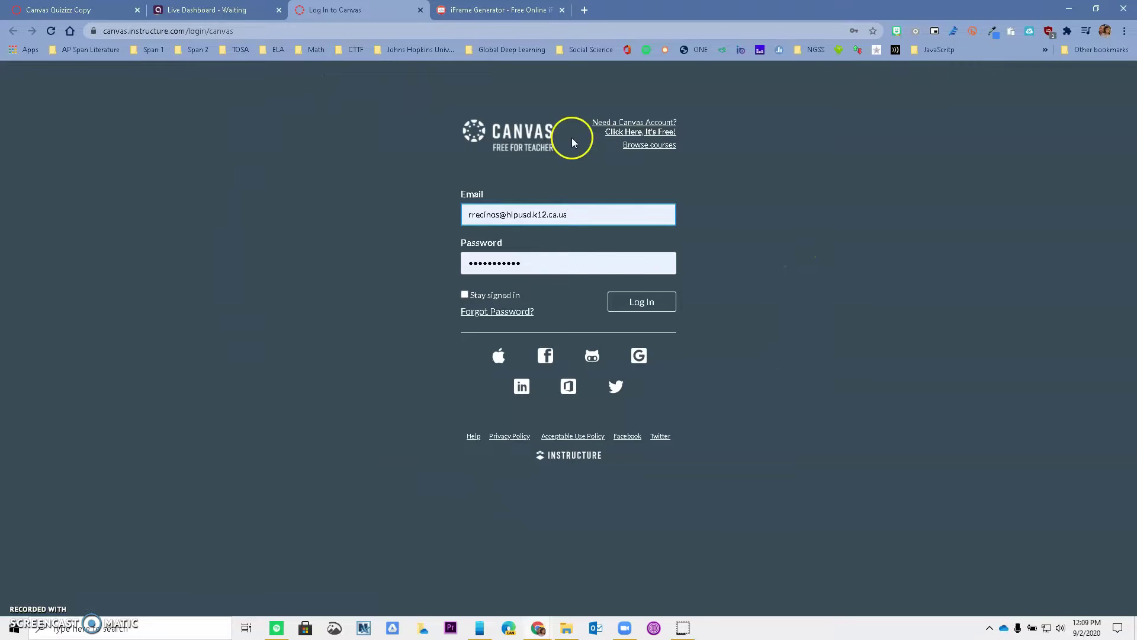
click(421, 9)
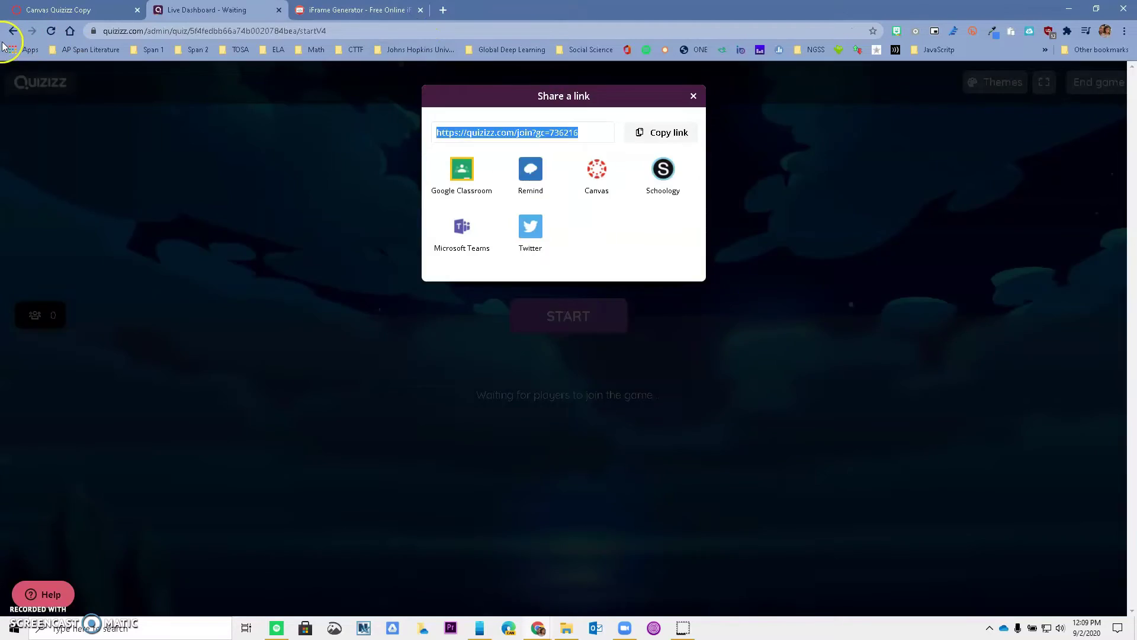
click(13, 30)
click(47, 7)
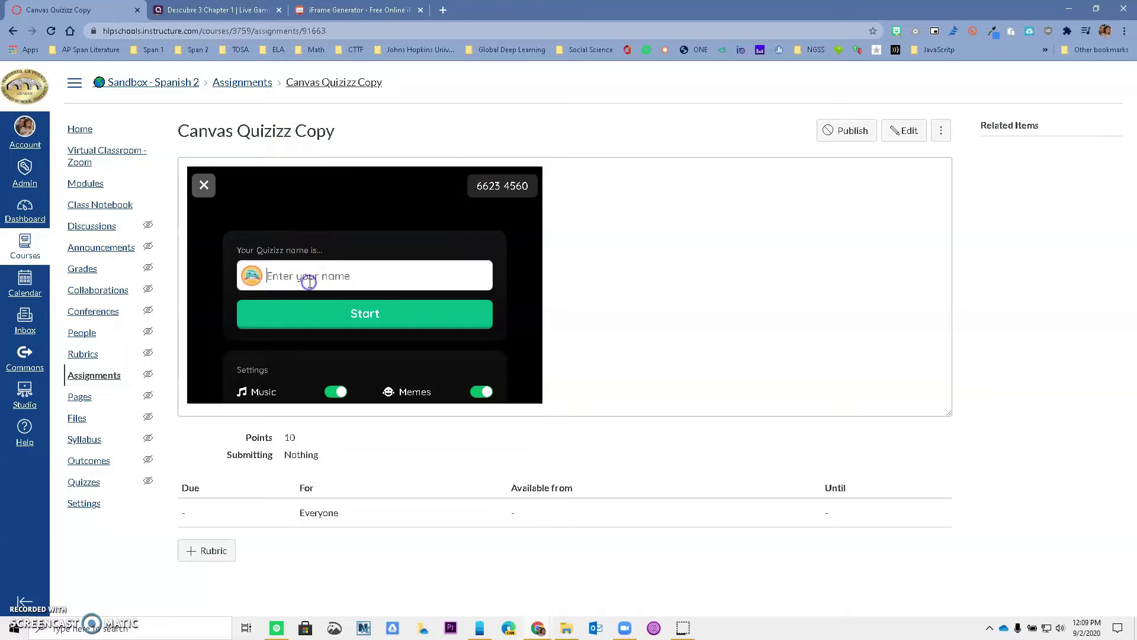
Join the embedded game with a player name, skip sign-up, and start the game
text(Mark)
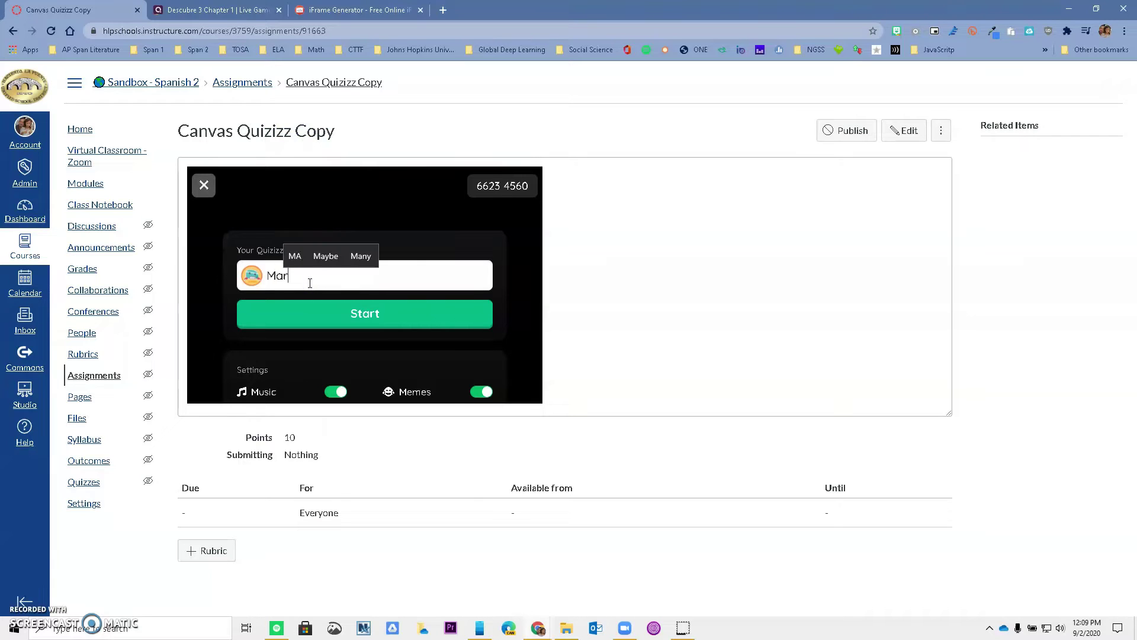
click(325, 314)
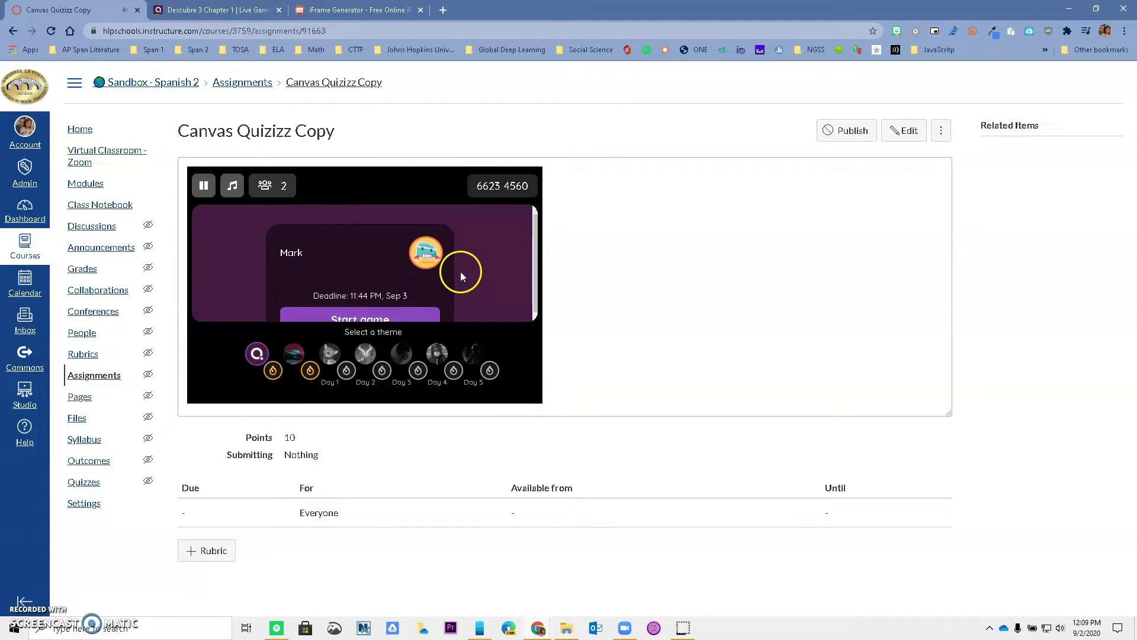
click(391, 267)
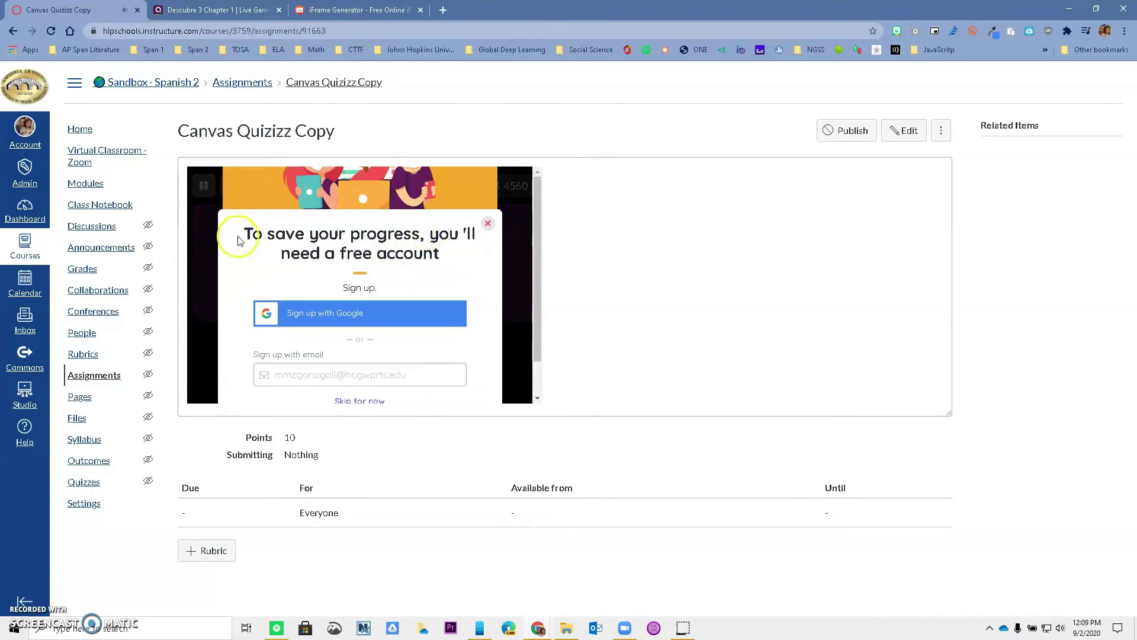
click(367, 402)
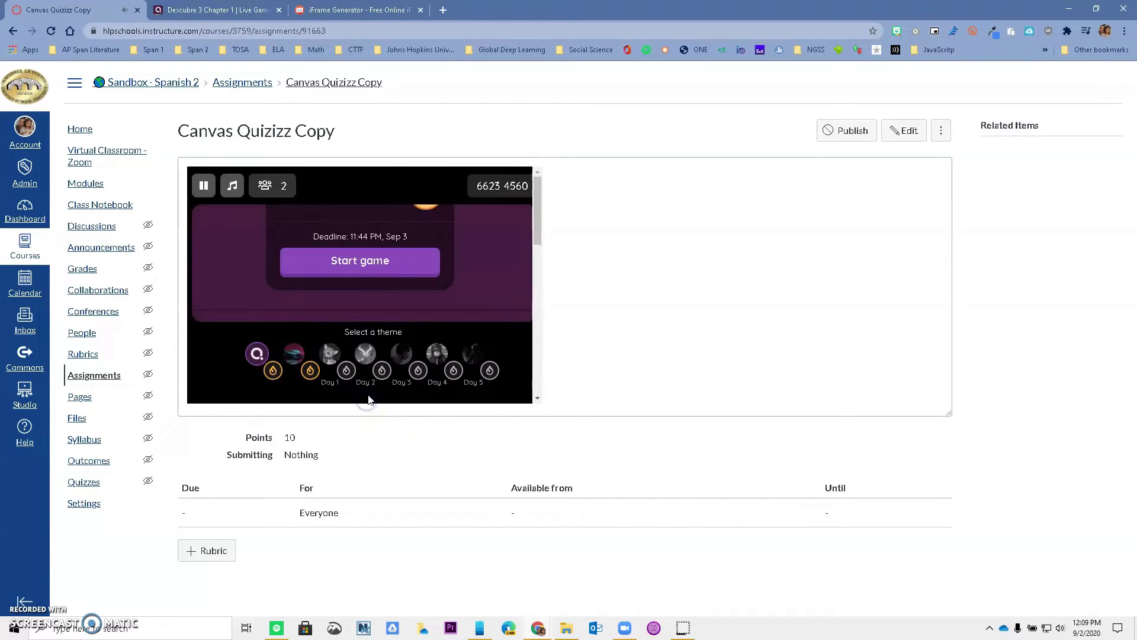
click(373, 275)
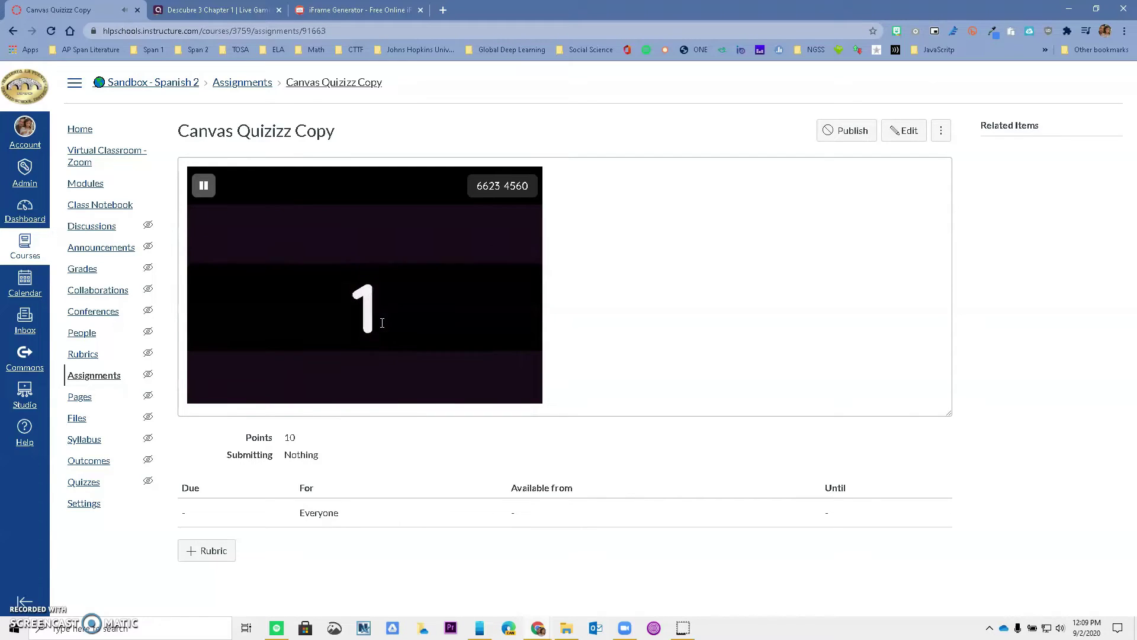
Answer SpeedGrader to the grades question and All of these to the Canvas question, then pause
click(372, 313)
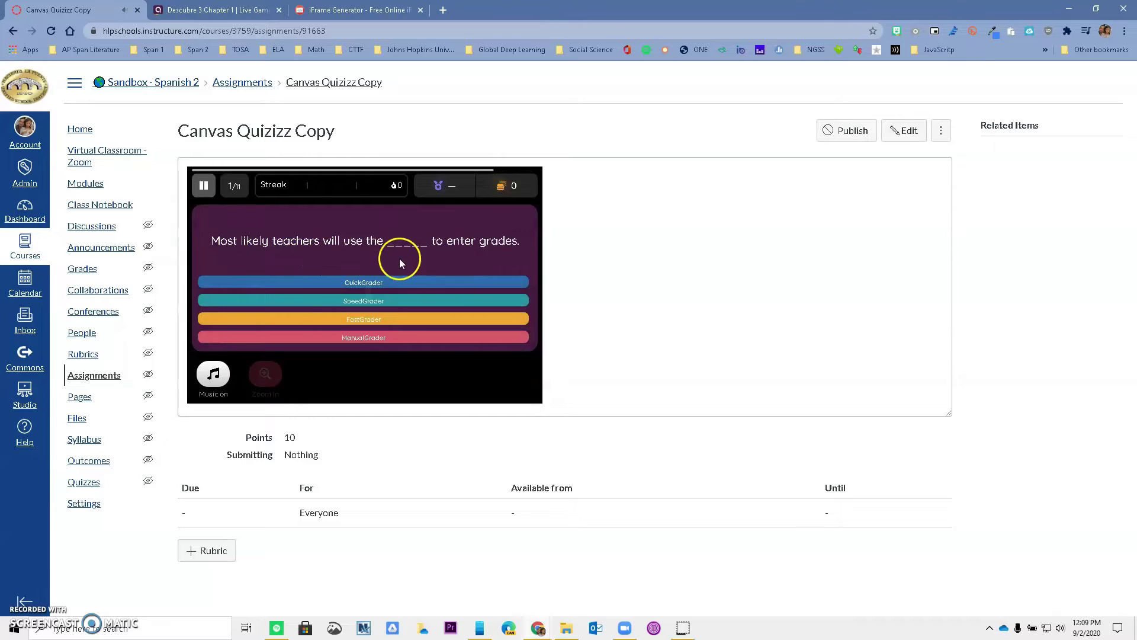
click(374, 301)
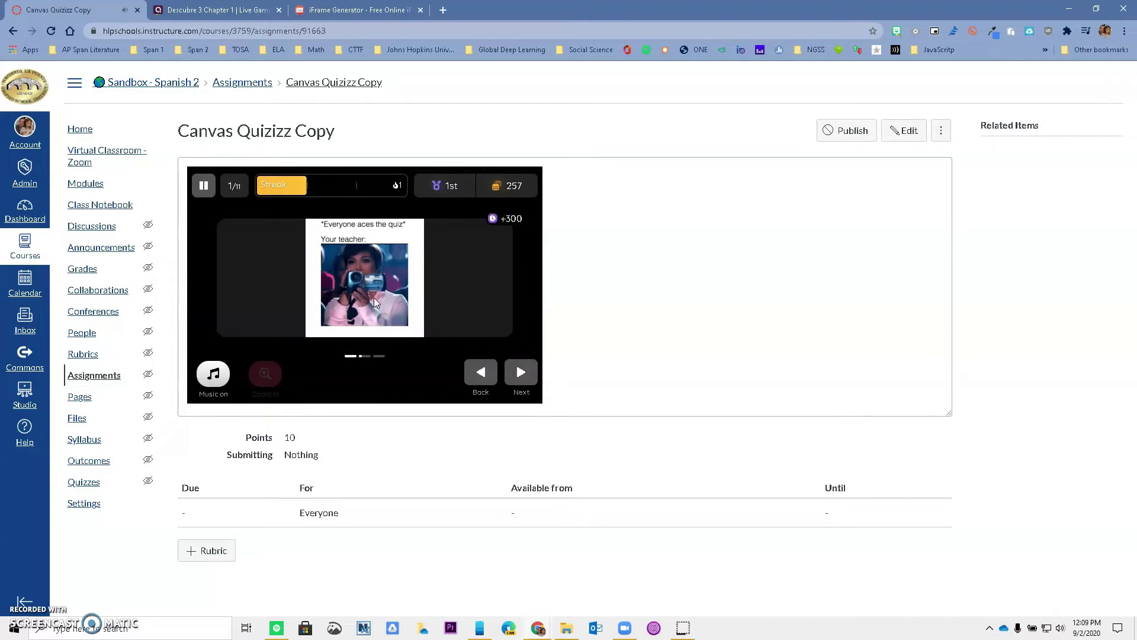
click(519, 370)
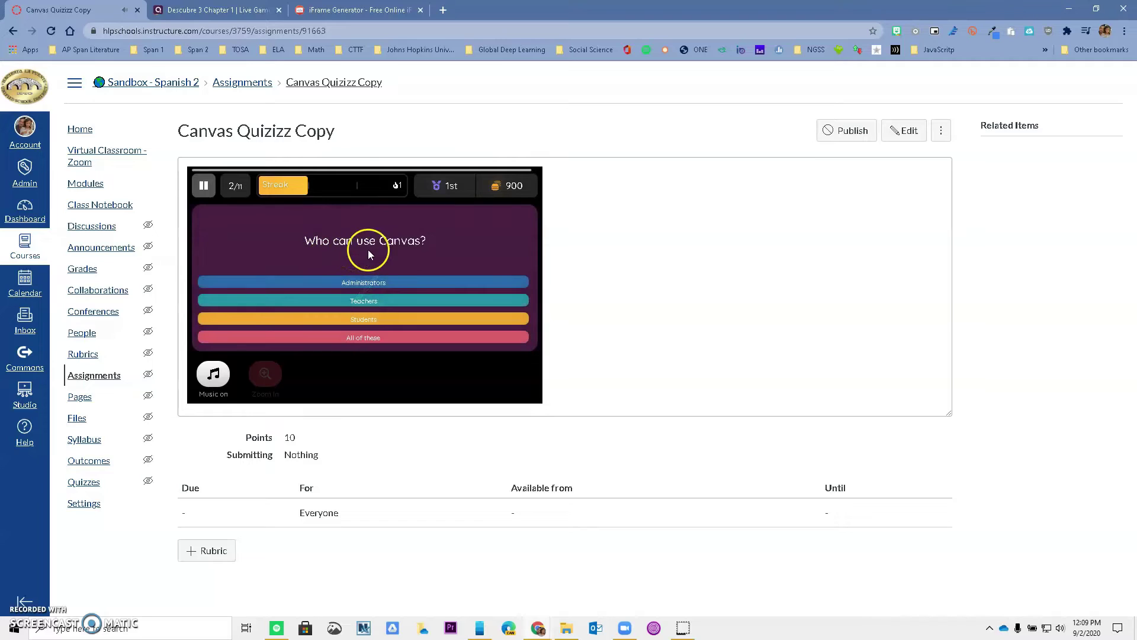
click(364, 338)
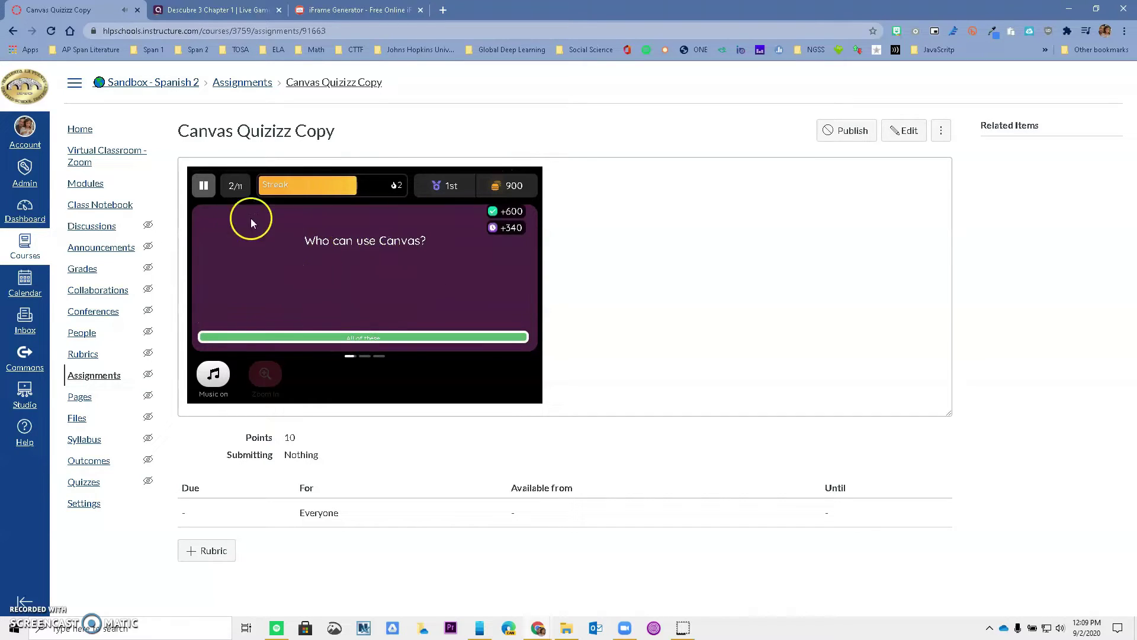
click(203, 186)
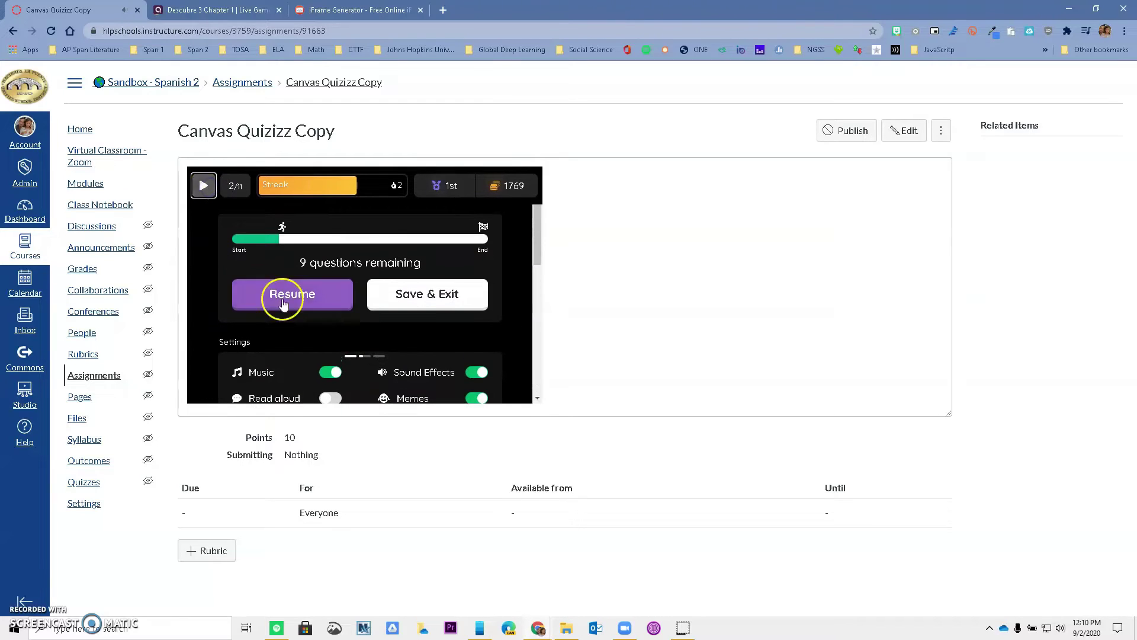
Save progress, leave the embedded game, and close the share-link dialog in Quizizz
click(406, 299)
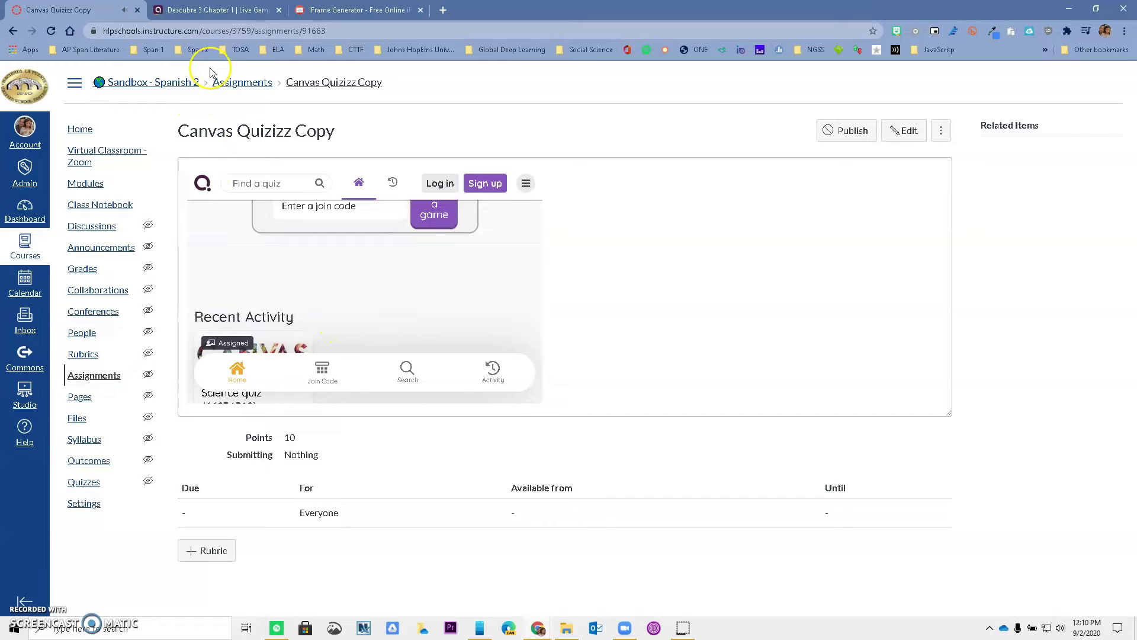
click(217, 10)
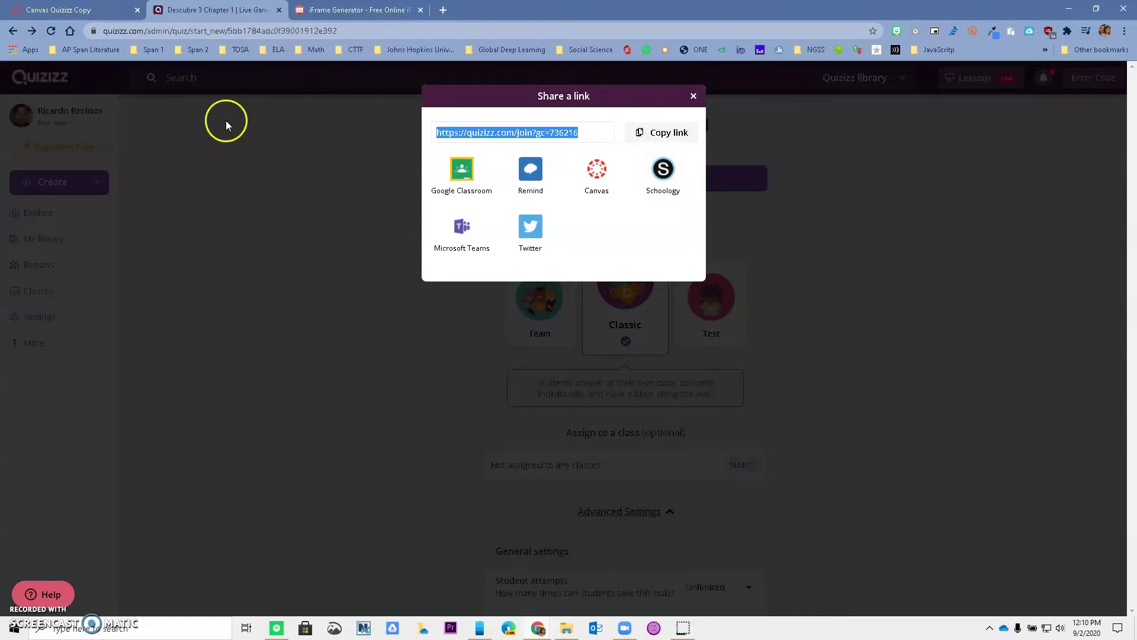
click(693, 94)
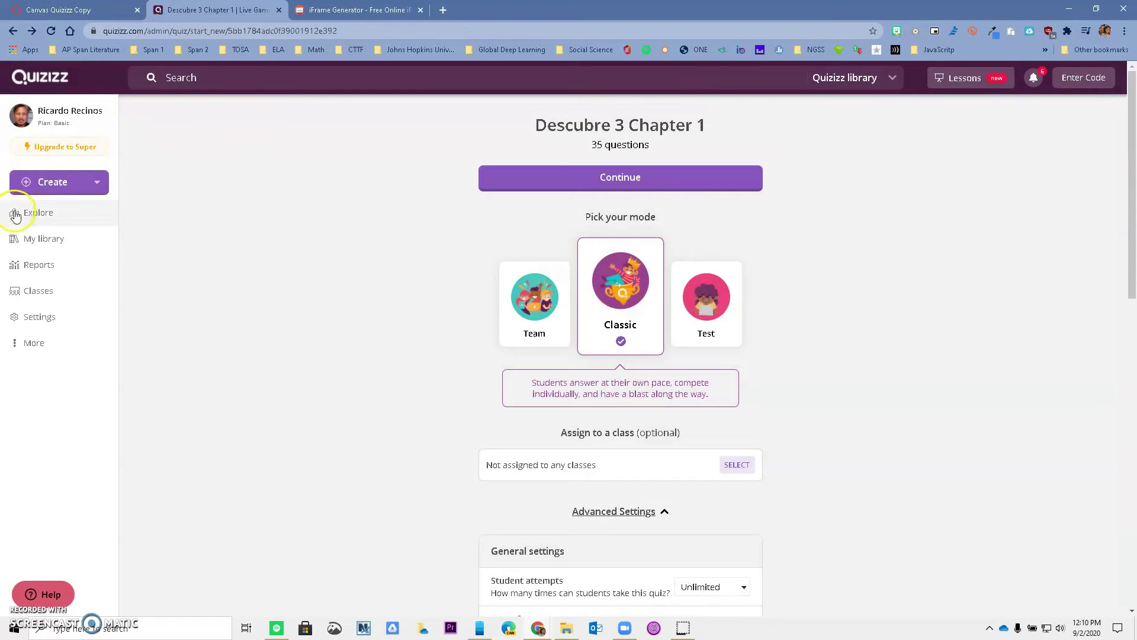
Review the second player's per-question results in the Canvas review report
click(34, 267)
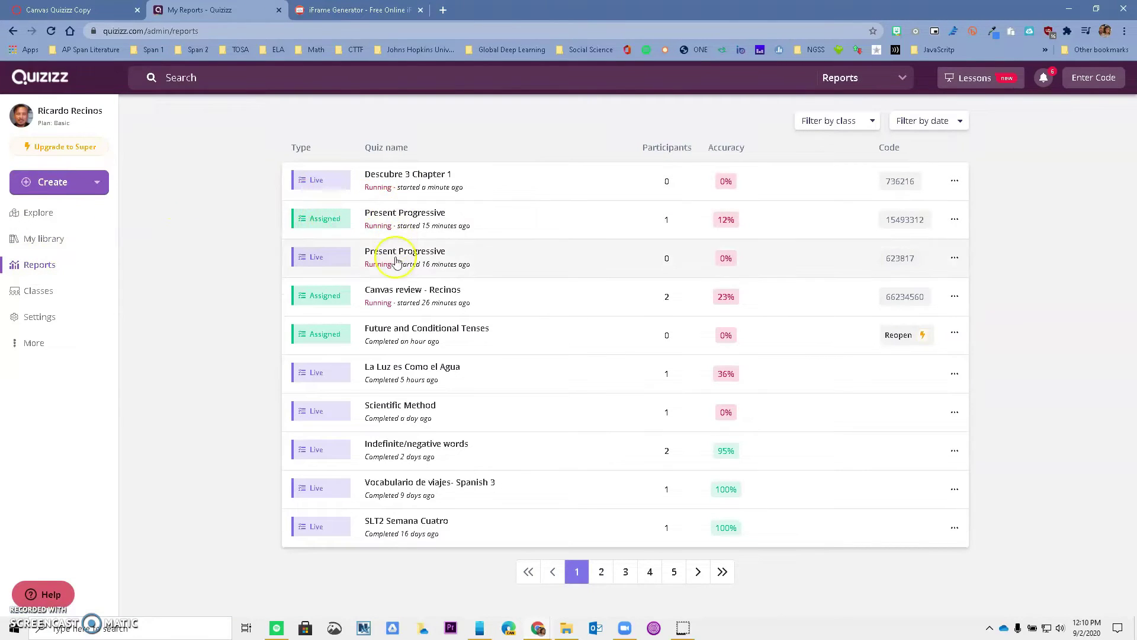
click(407, 295)
scroll(407, 308, down, 1)
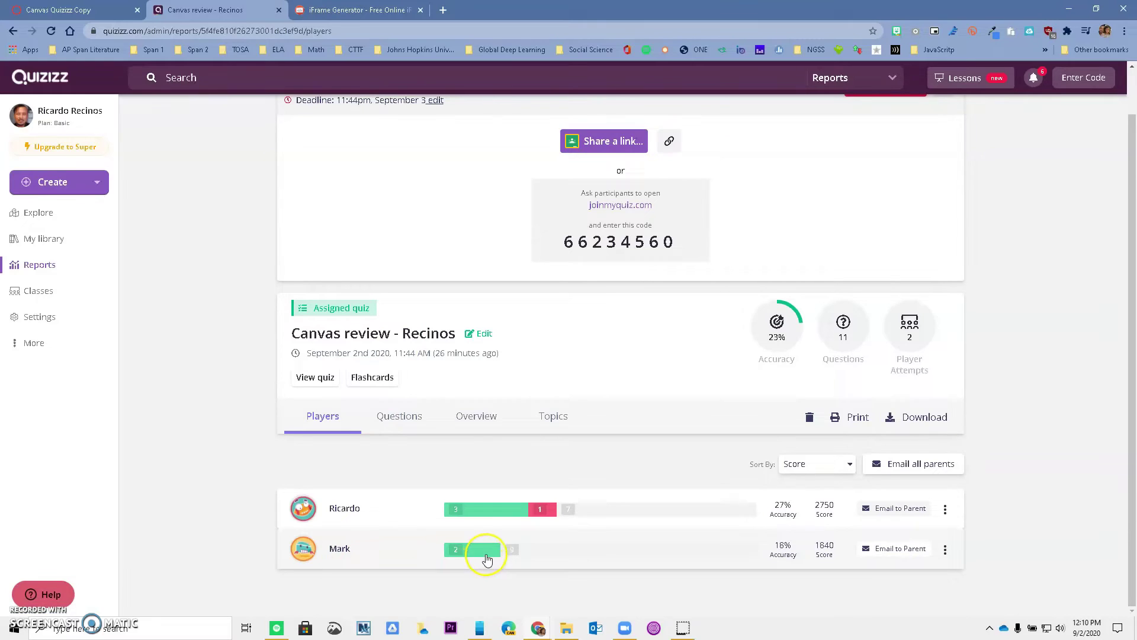
click(487, 560)
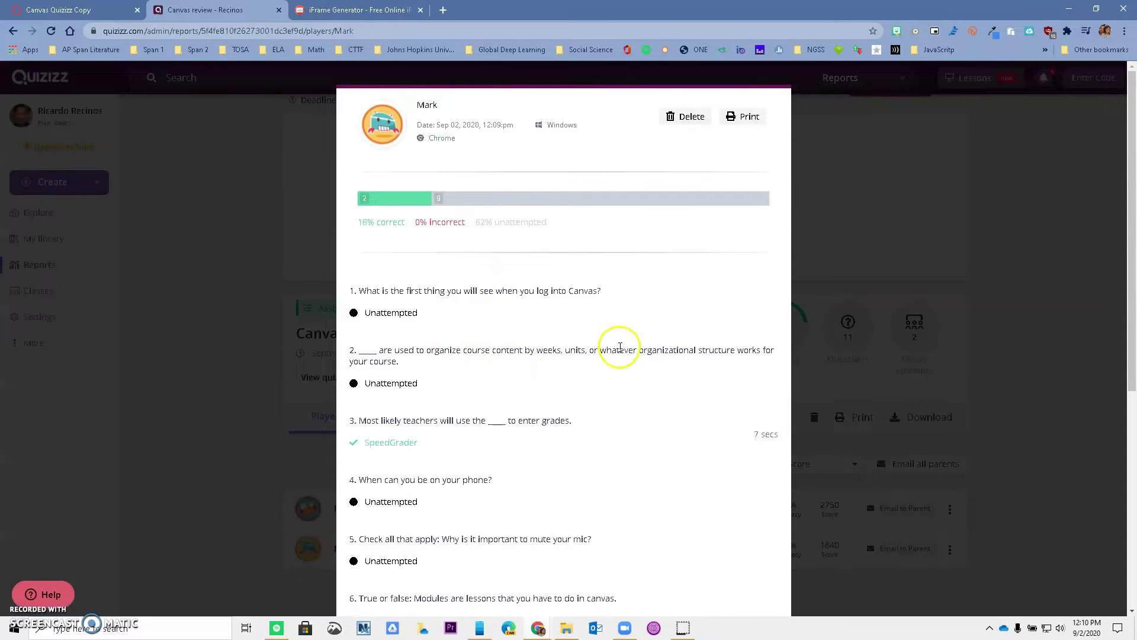
scroll(608, 388, down, 3)
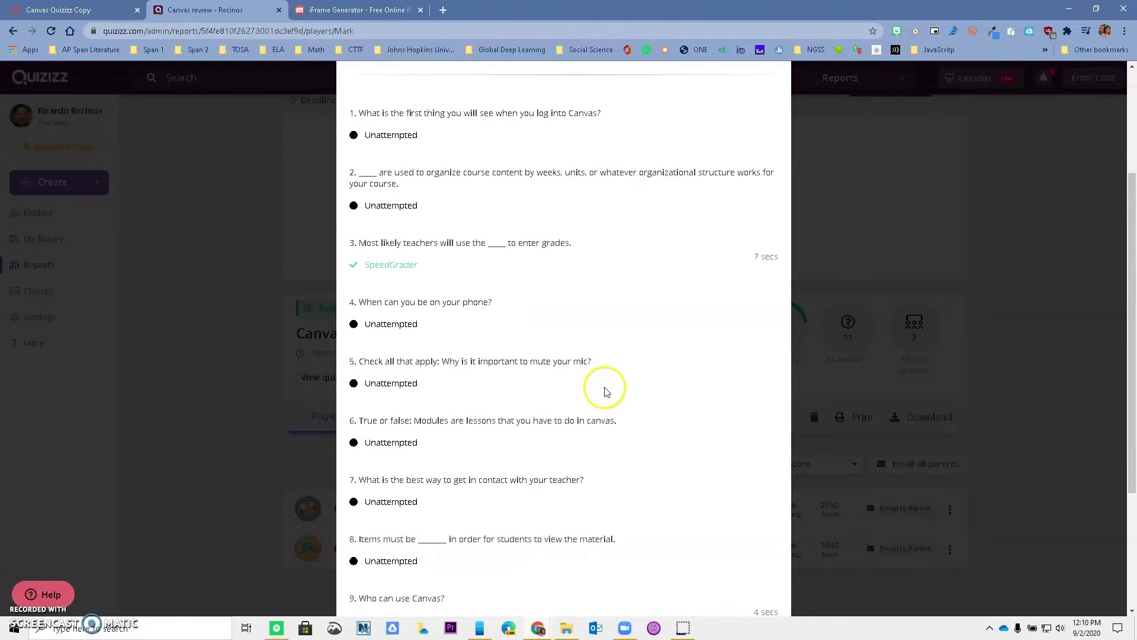
scroll(606, 392, down, 3)
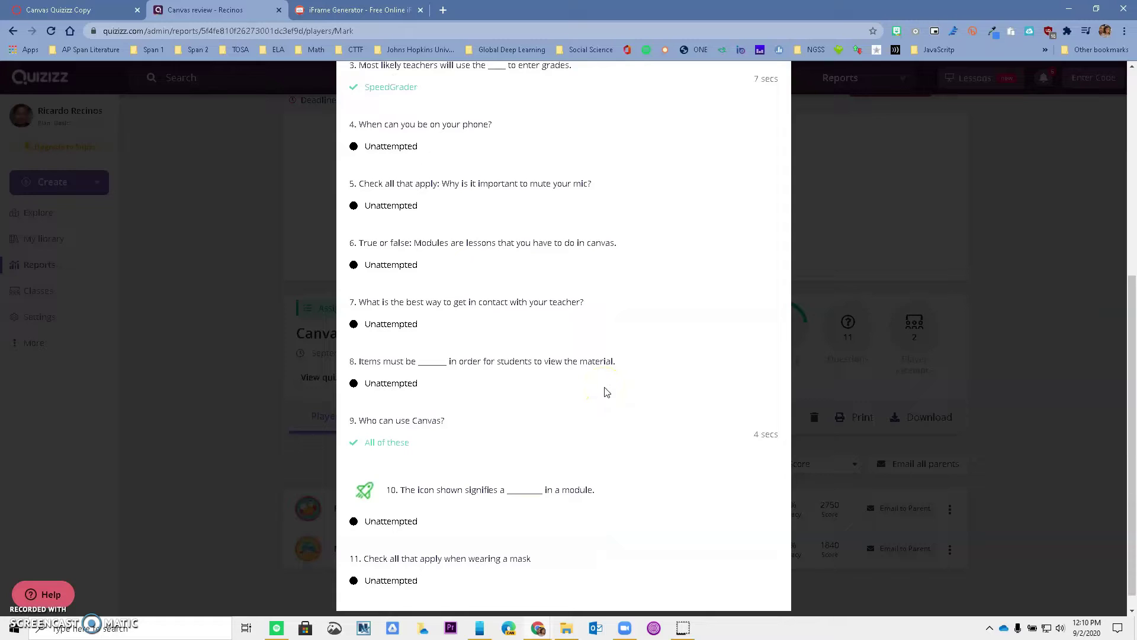
scroll(605, 392, up, 5)
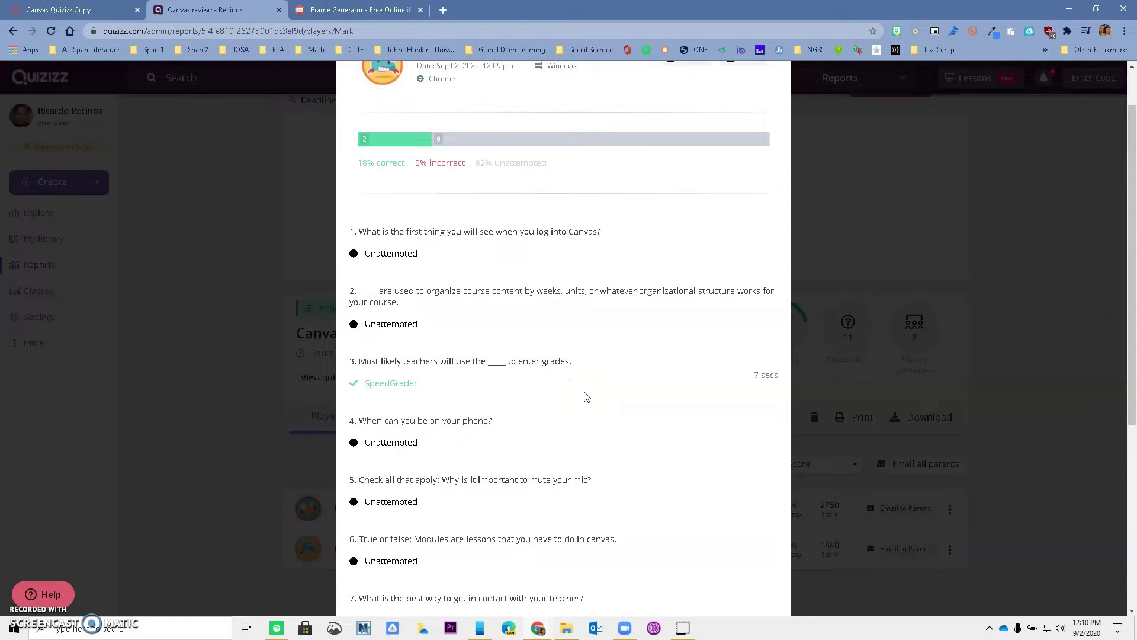
scroll(567, 357, down, 5)
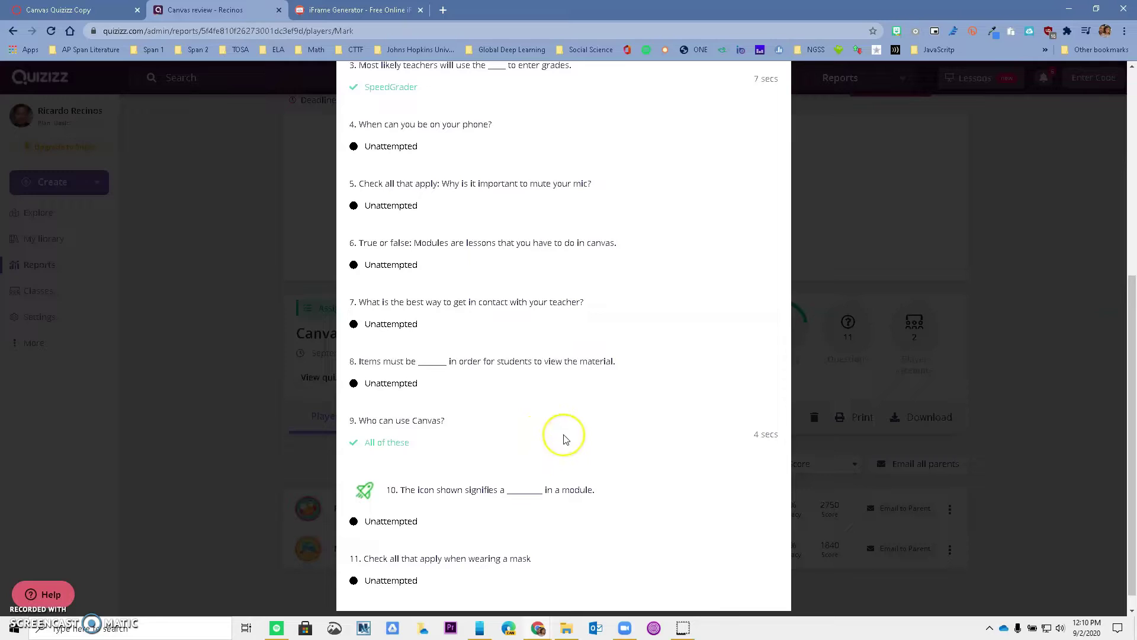
click(89, 10)
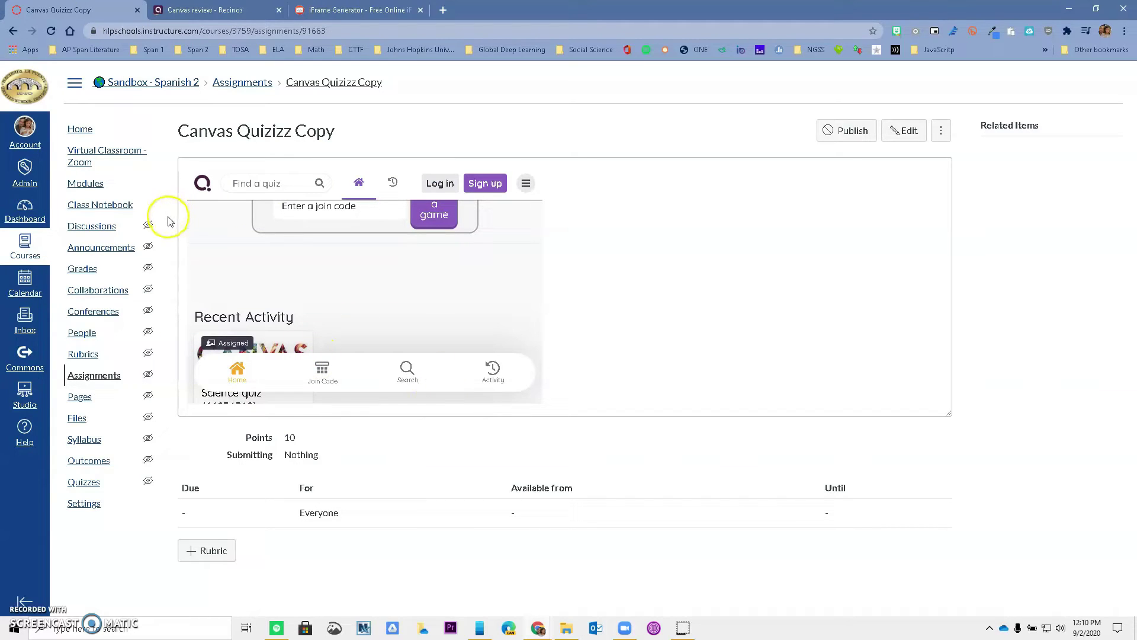
Start a new Canvas assignment from the Assignments list and name it Disney Princesses
click(94, 377)
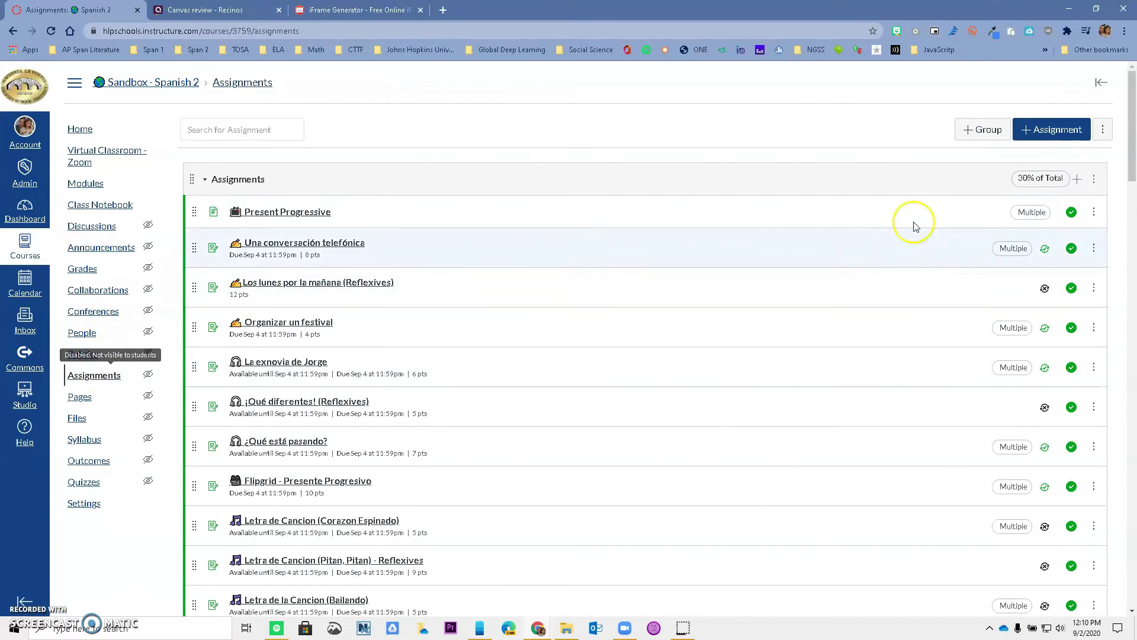
click(1061, 134)
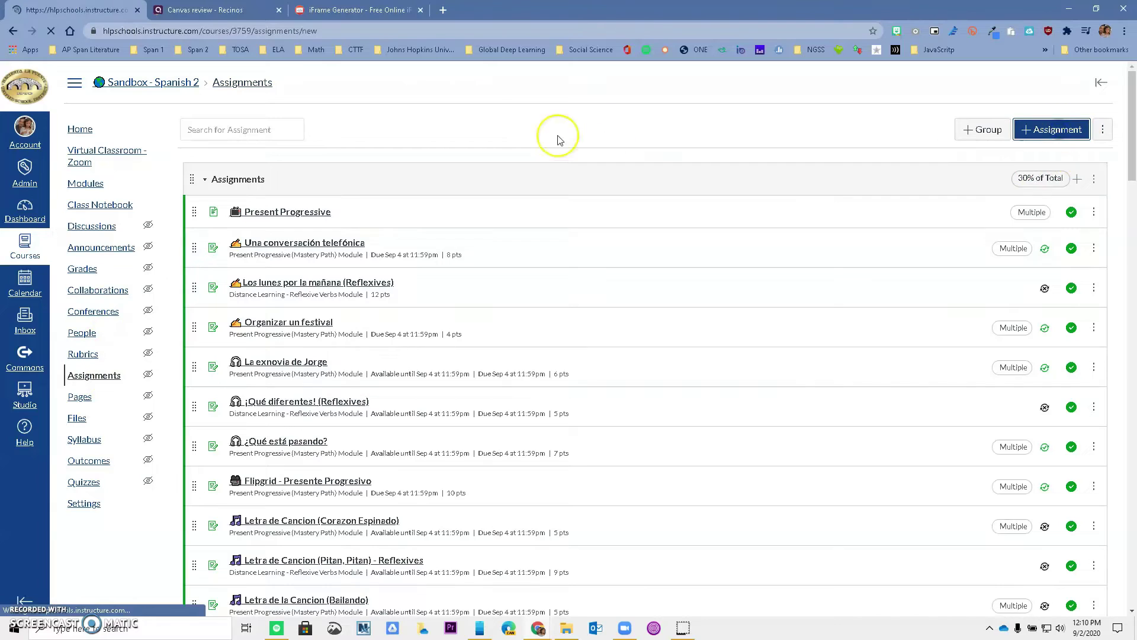
click(329, 170)
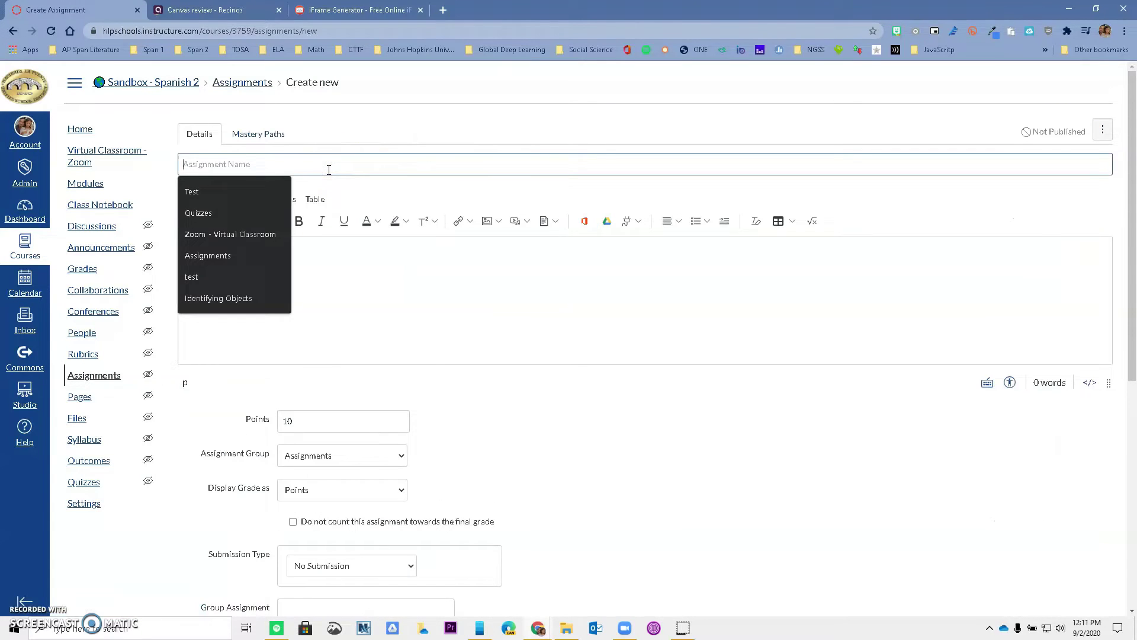
text(Disney Pri)
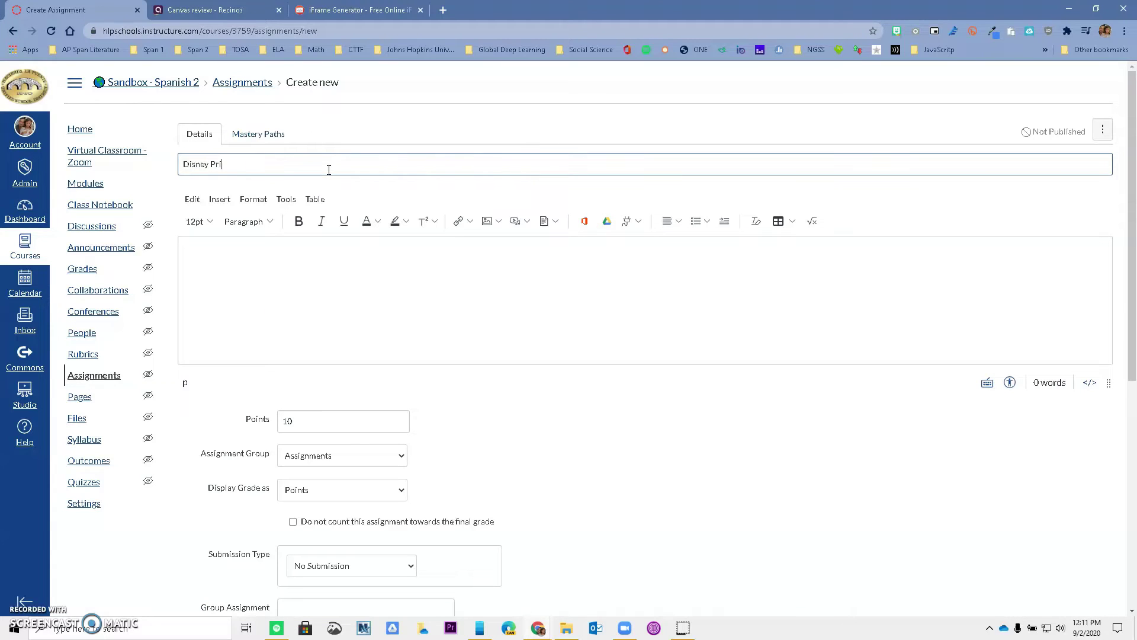
text(ncess)
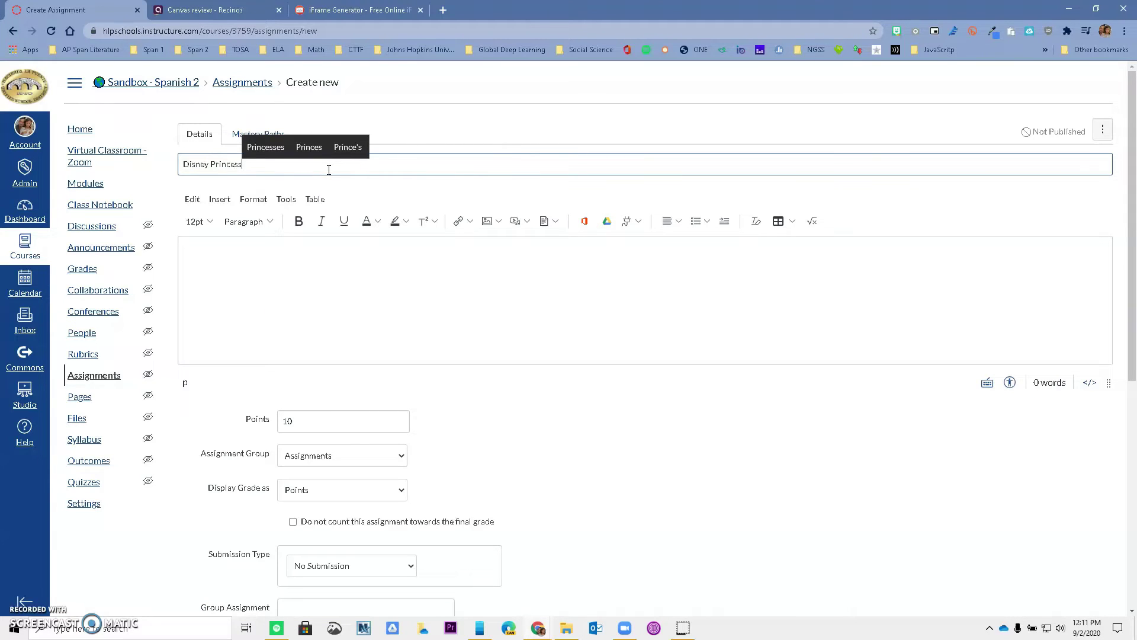
click(279, 147)
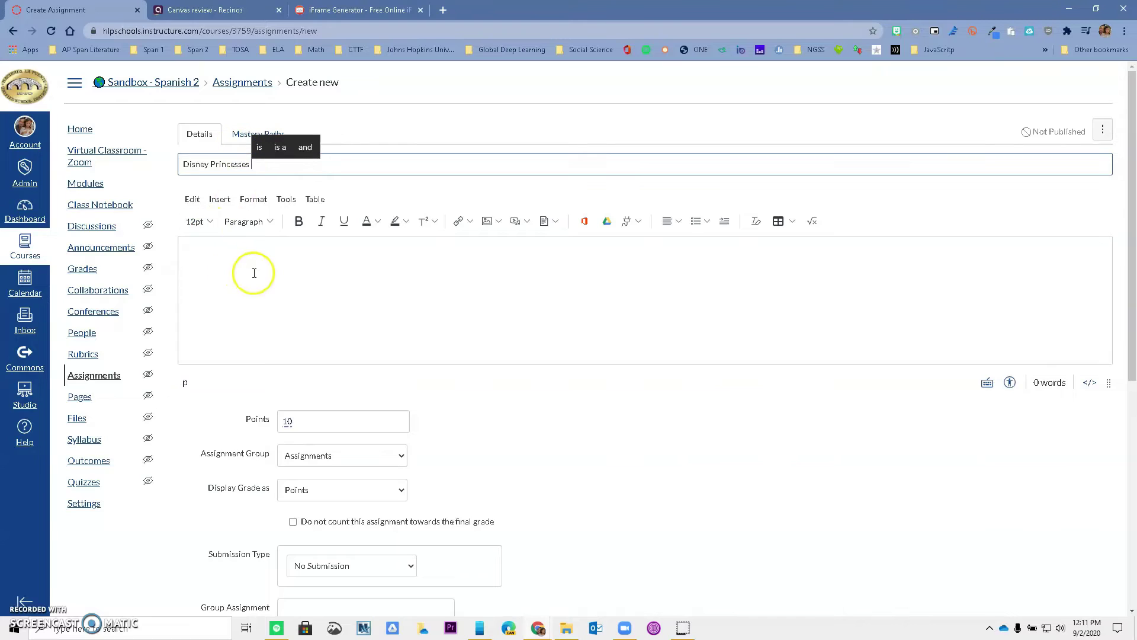
scroll(331, 313, down, 2)
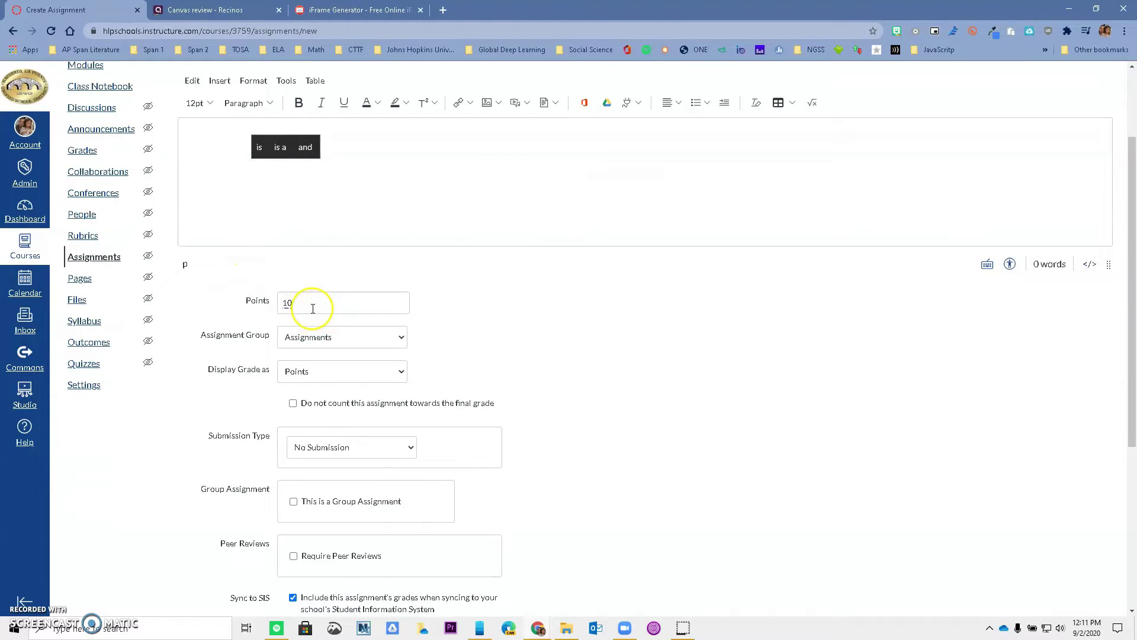
click(210, 11)
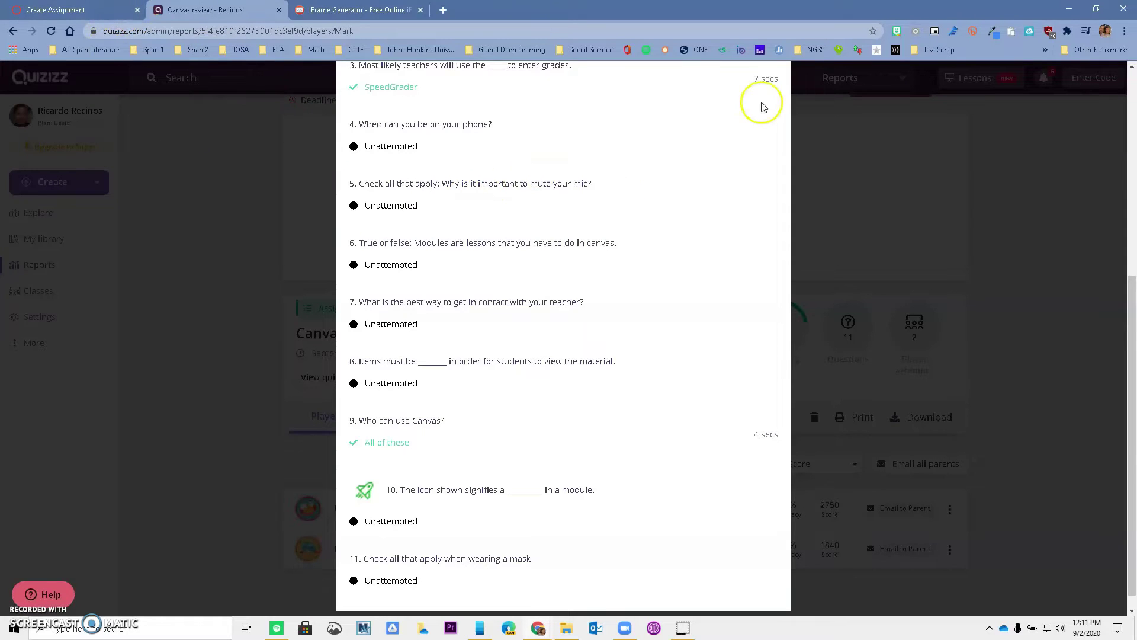
Close the player report and search the Quizizz library for disney princesses
click(223, 264)
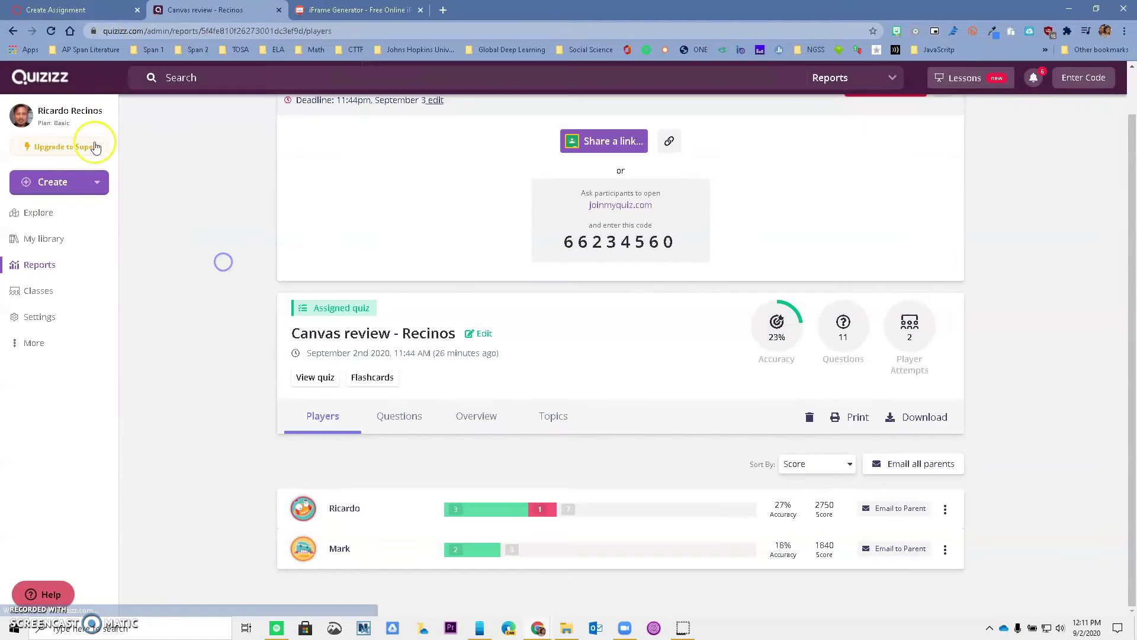
click(47, 212)
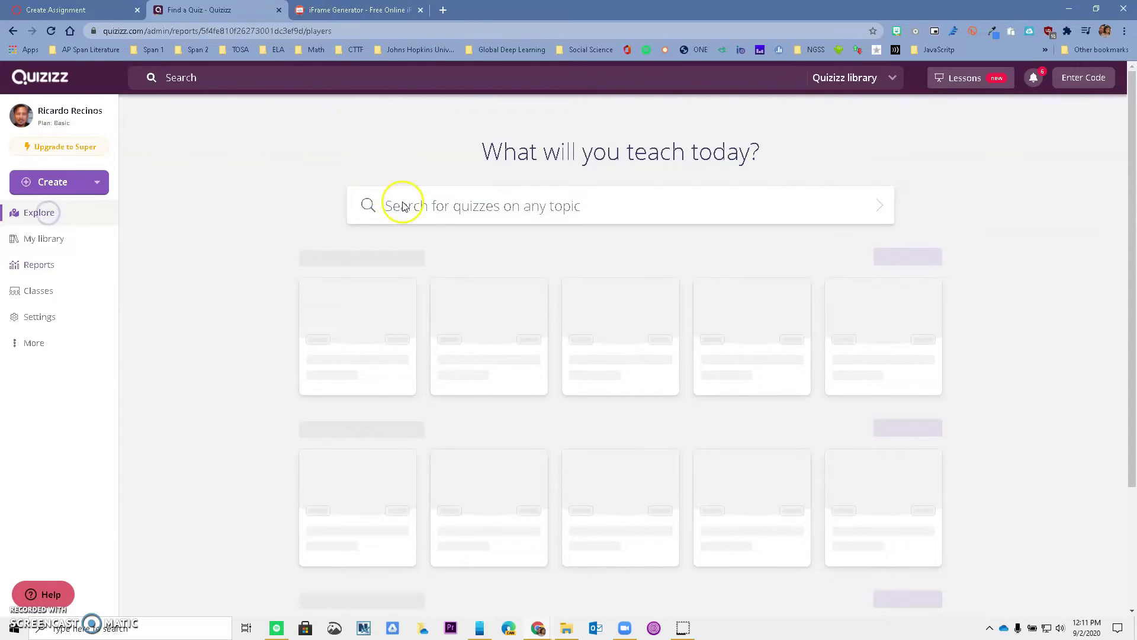
click(403, 205)
text(disney princess)
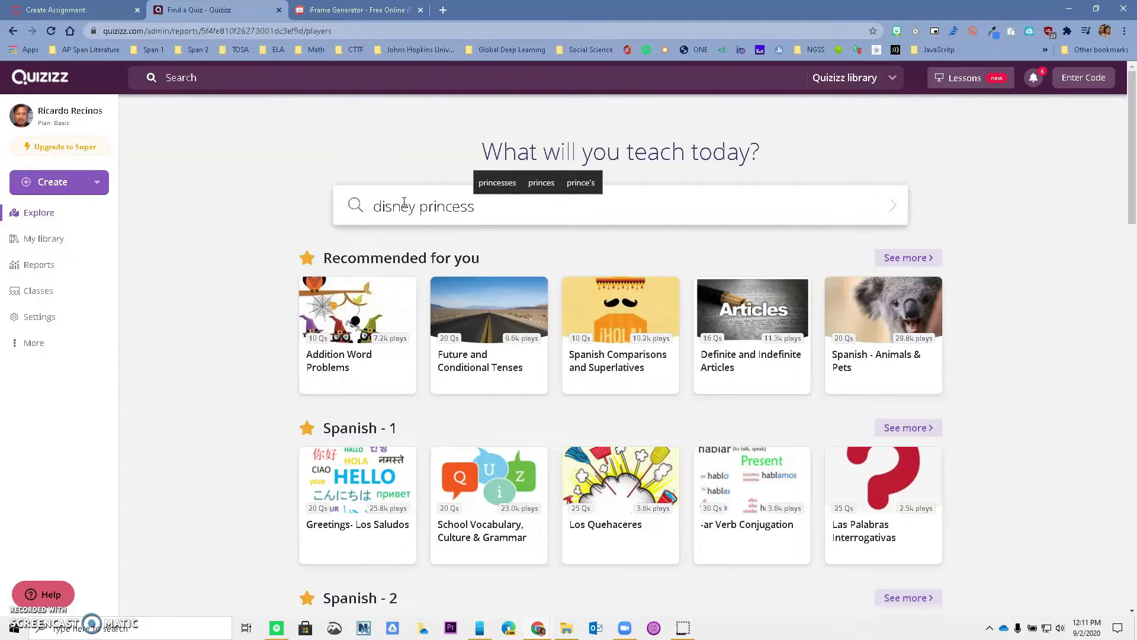
click(491, 184)
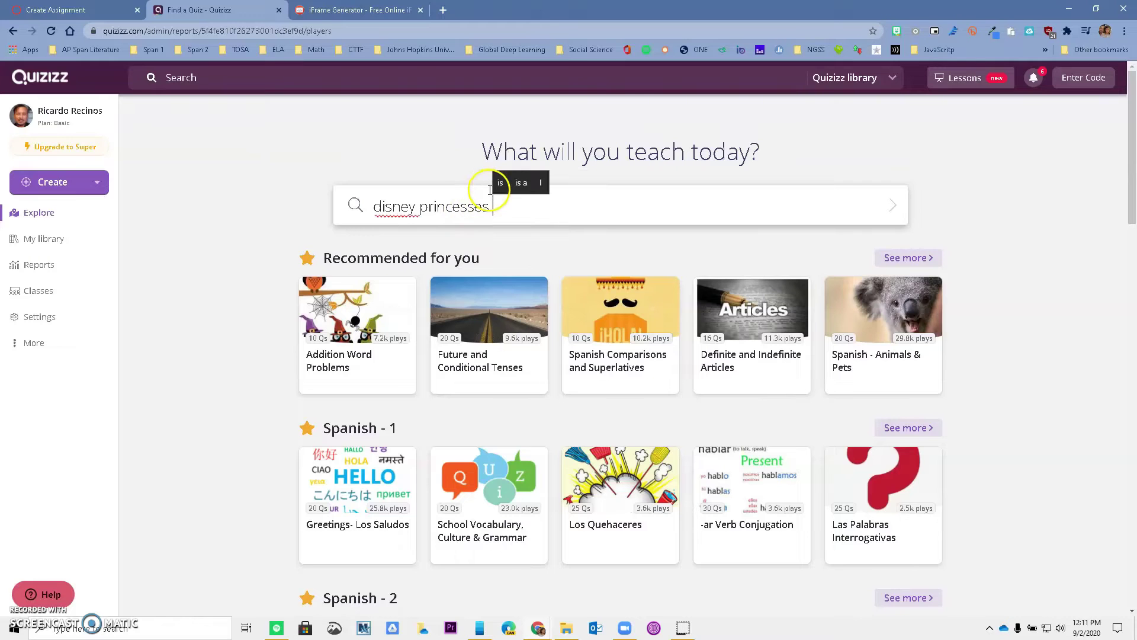
key(Return)
Open the second result, the 10-question Disney Princesses quiz
mouse_move(483, 228)
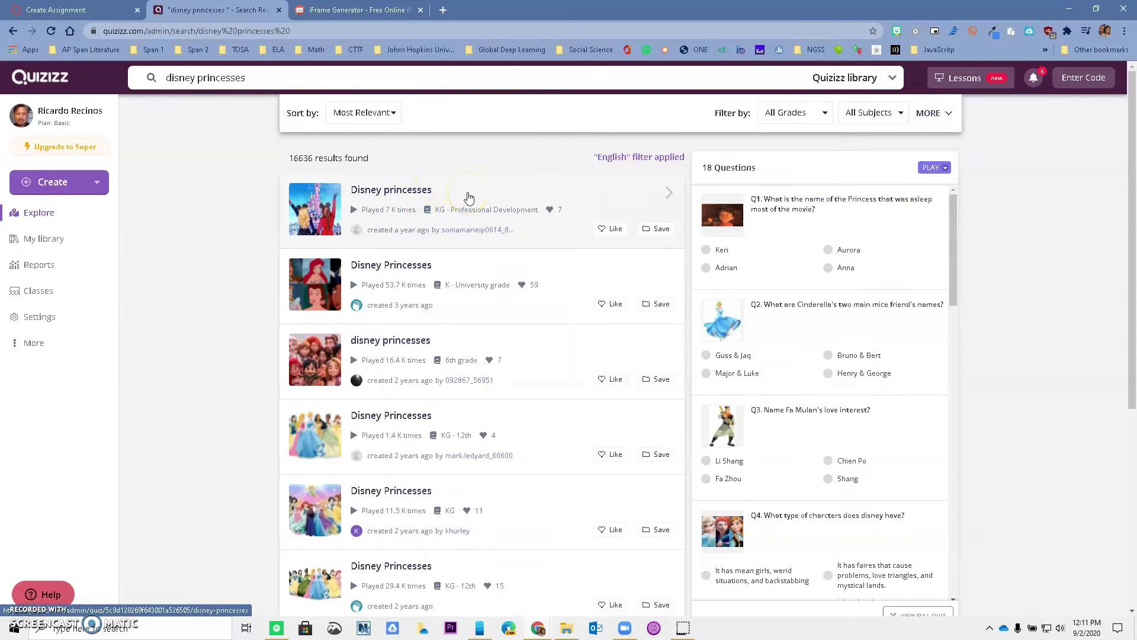
click(456, 274)
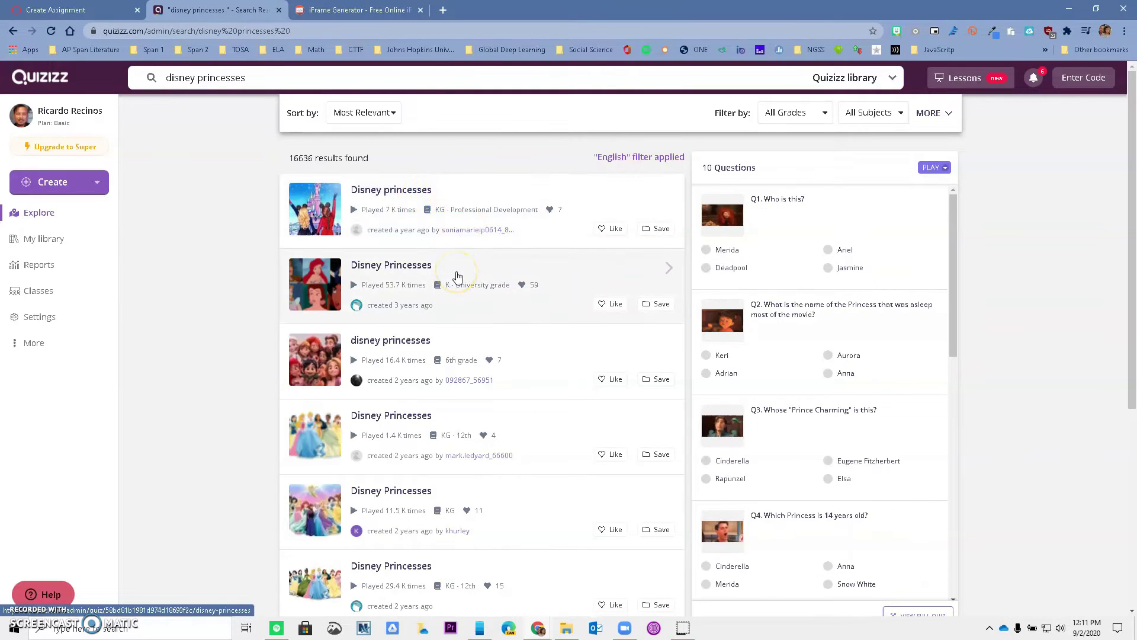
click(461, 274)
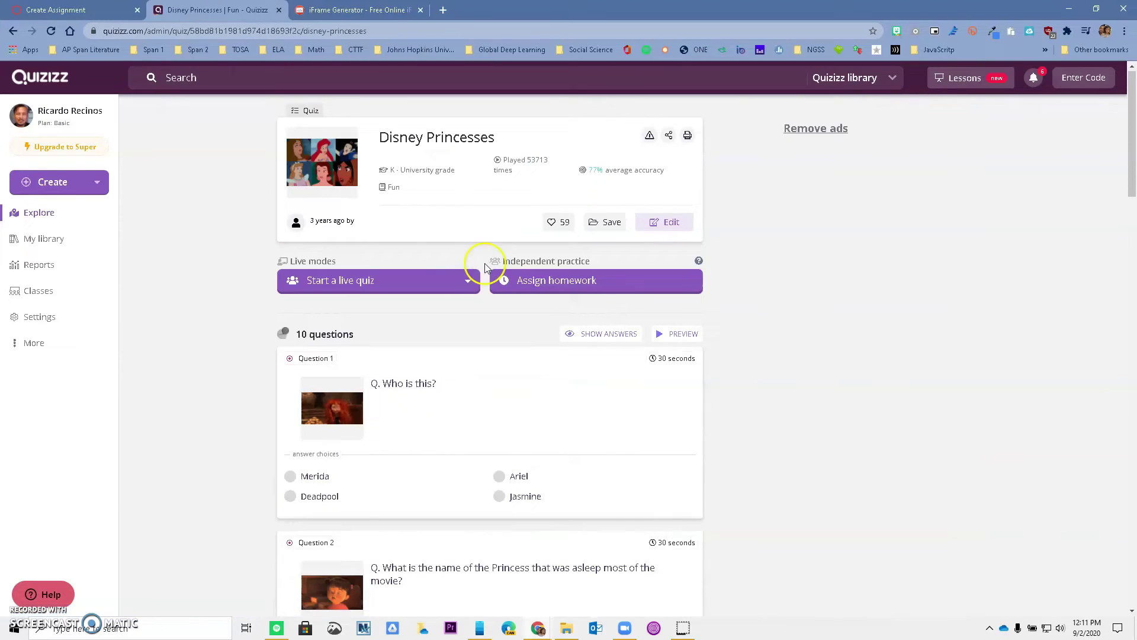
Keep the Disney Princesses assignment in the Assignments group
click(91, 10)
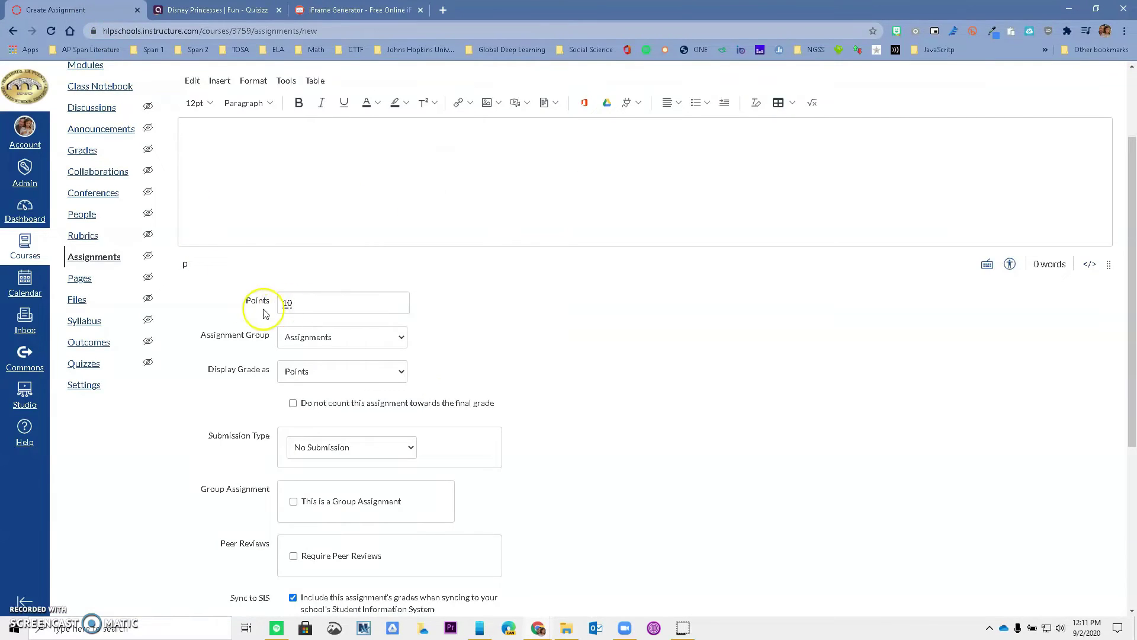
scroll(314, 300, down, 1)
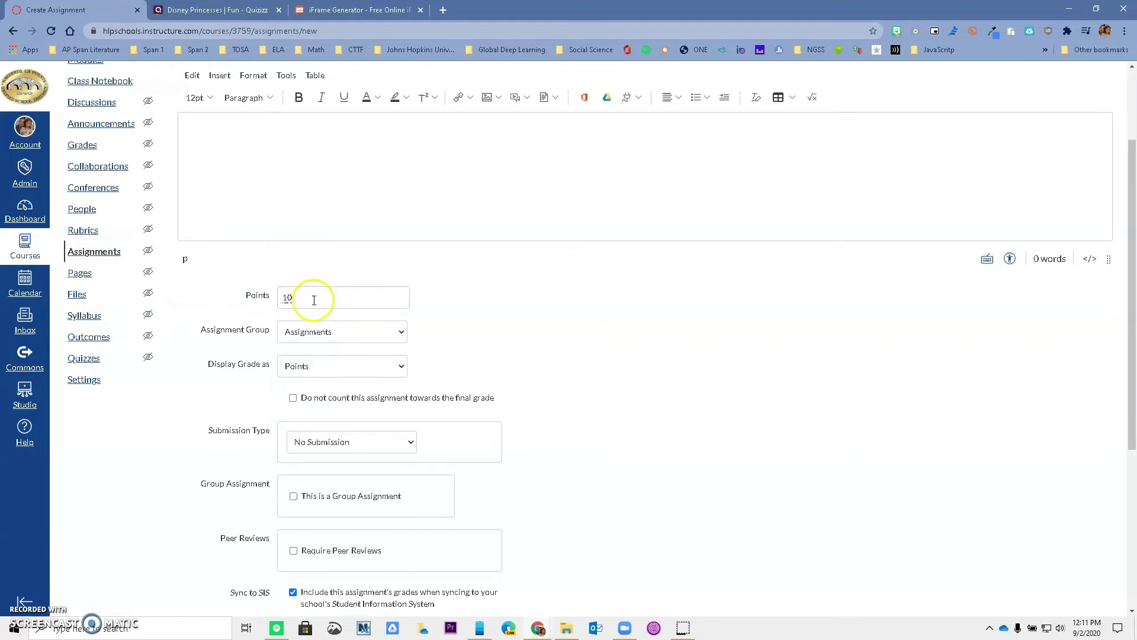
click(372, 283)
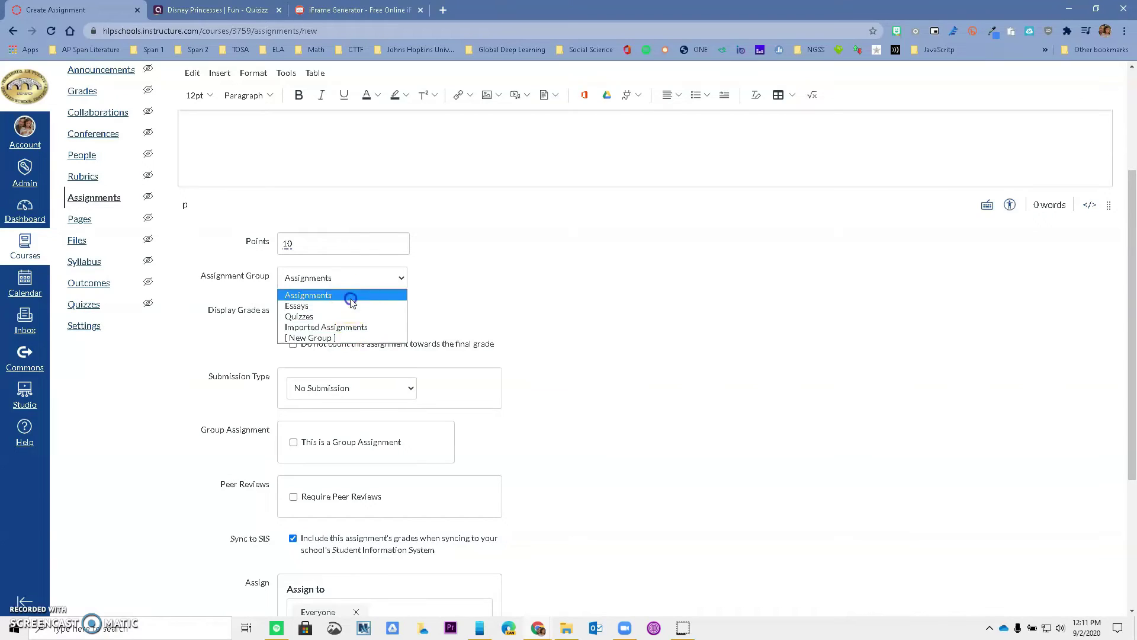
click(350, 296)
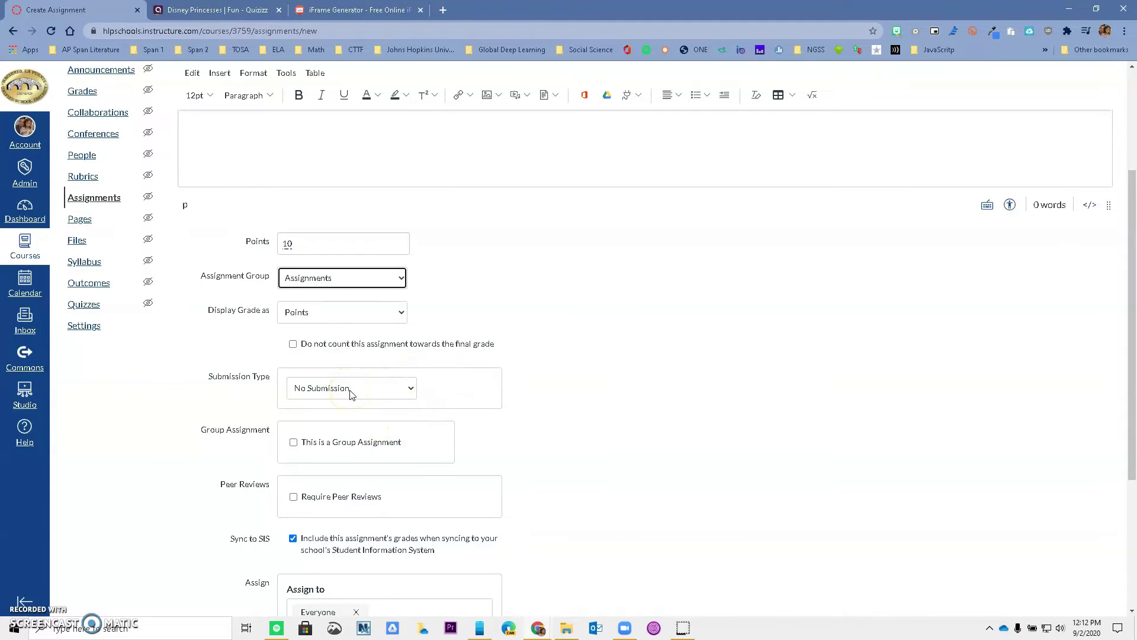
Set the assignment's due date to September 3 at 11:59pm
scroll(452, 368, down, 4)
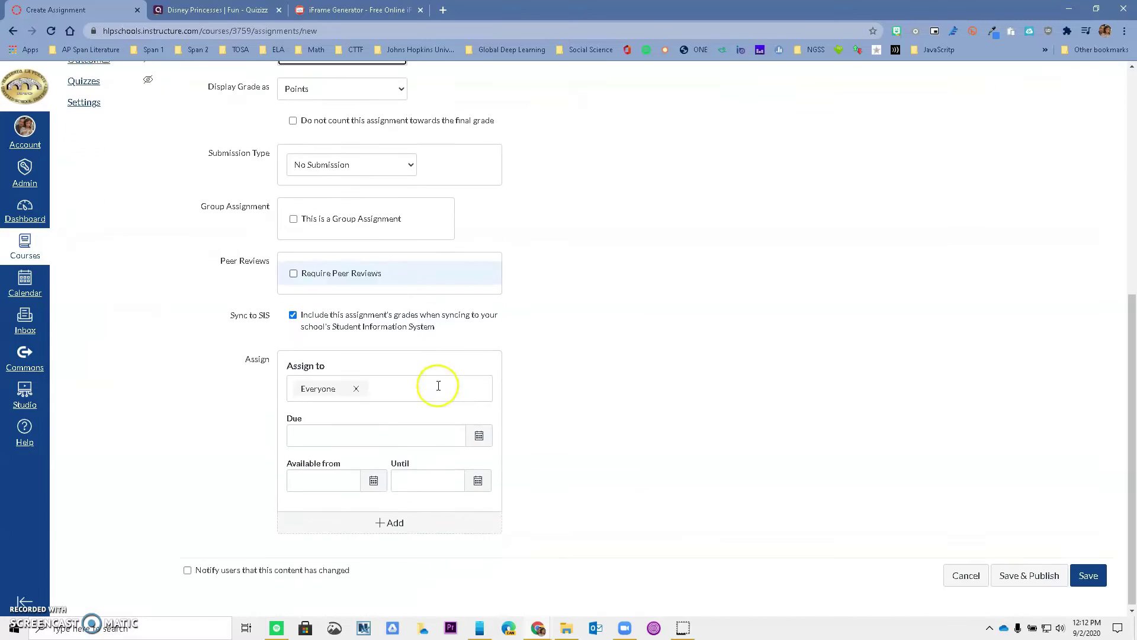
click(478, 435)
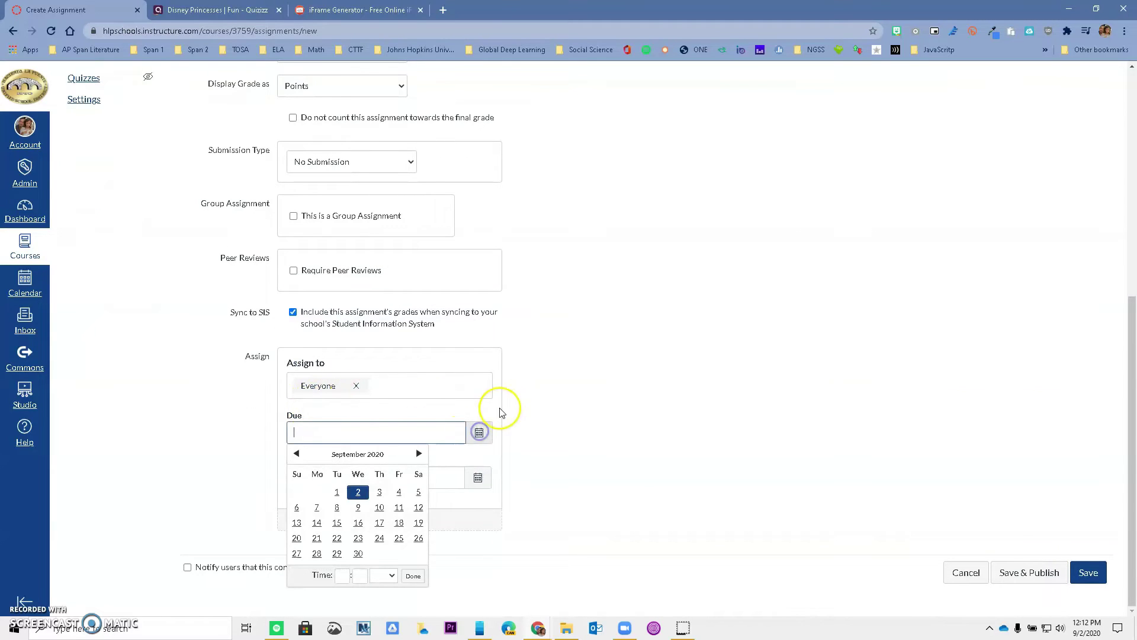
click(379, 491)
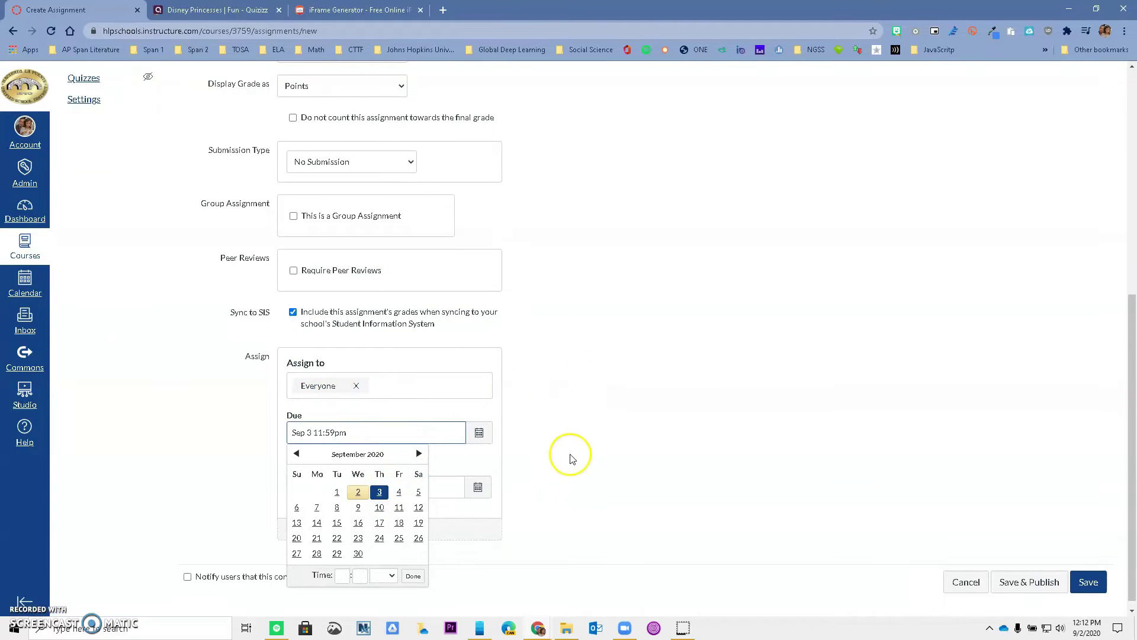
click(413, 576)
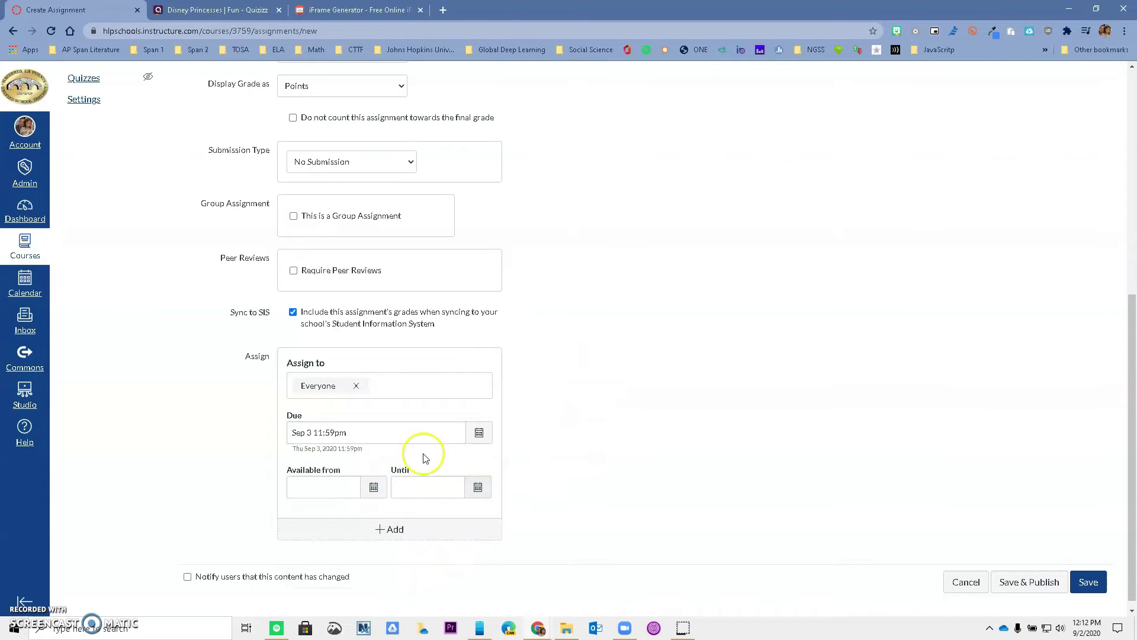
scroll(560, 418, up, 2)
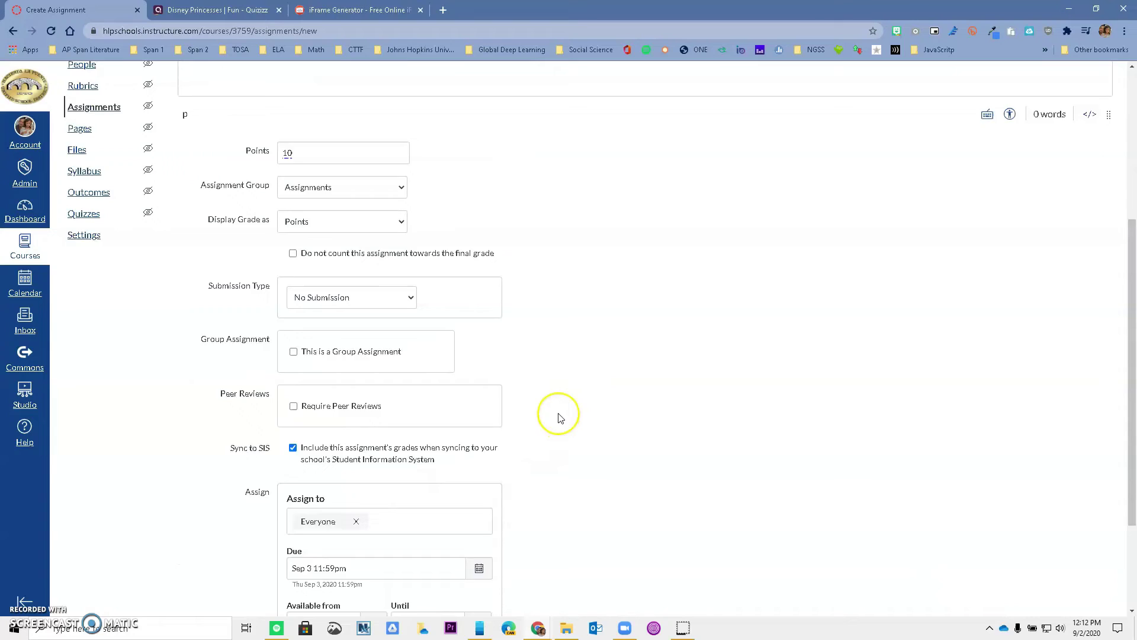
scroll(559, 417, up, 4)
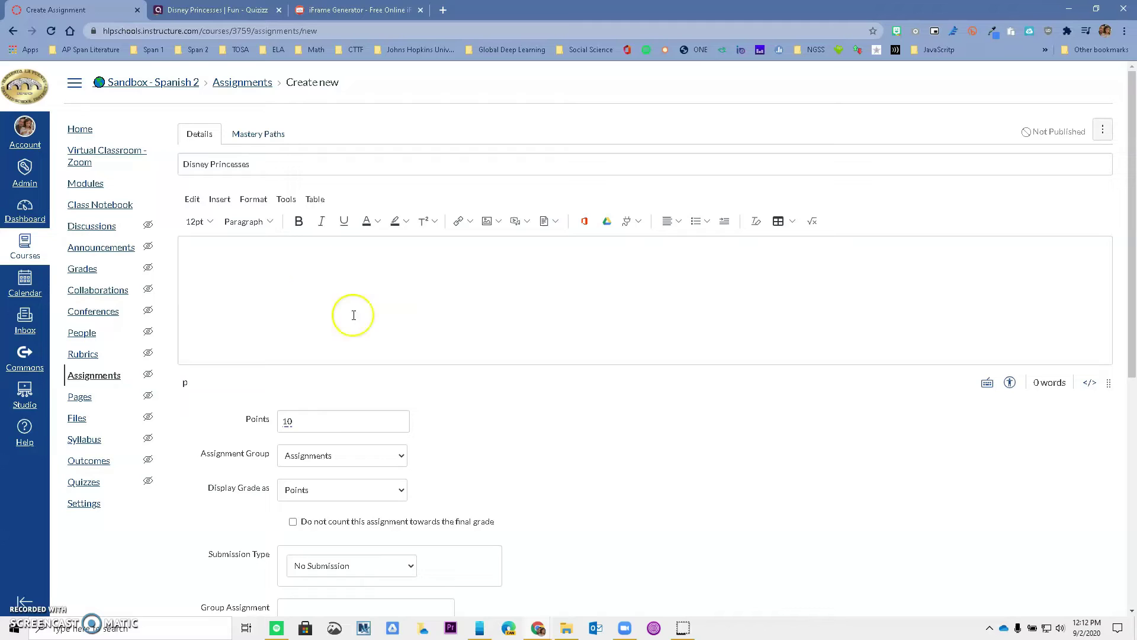
Return to the Disney Princesses quiz and glance at its live quiz mode options
click(219, 10)
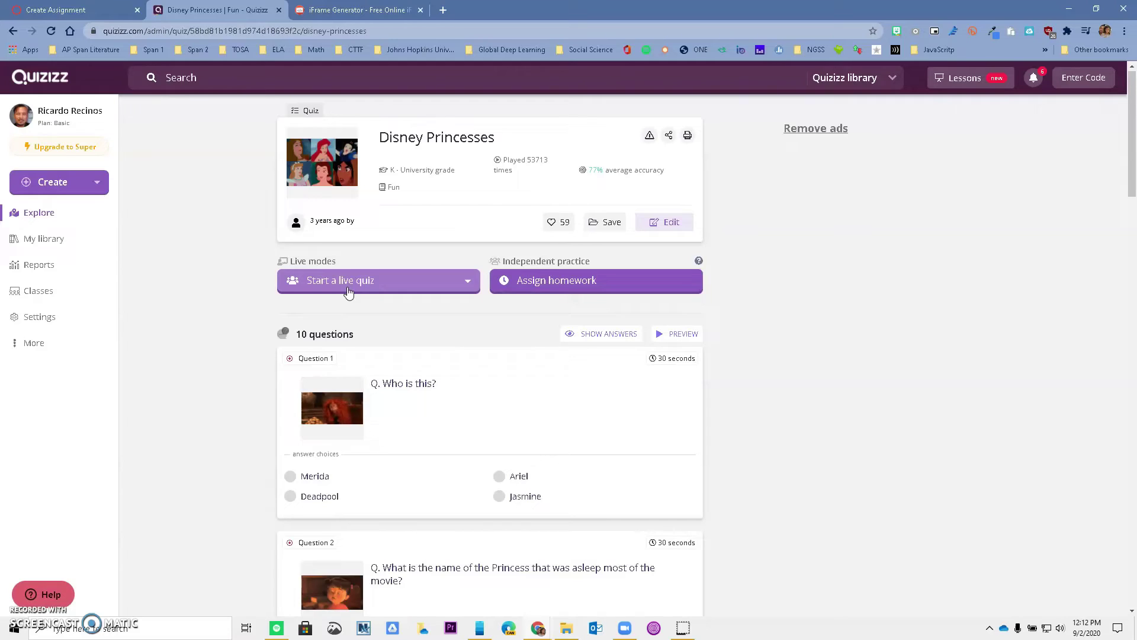
click(456, 285)
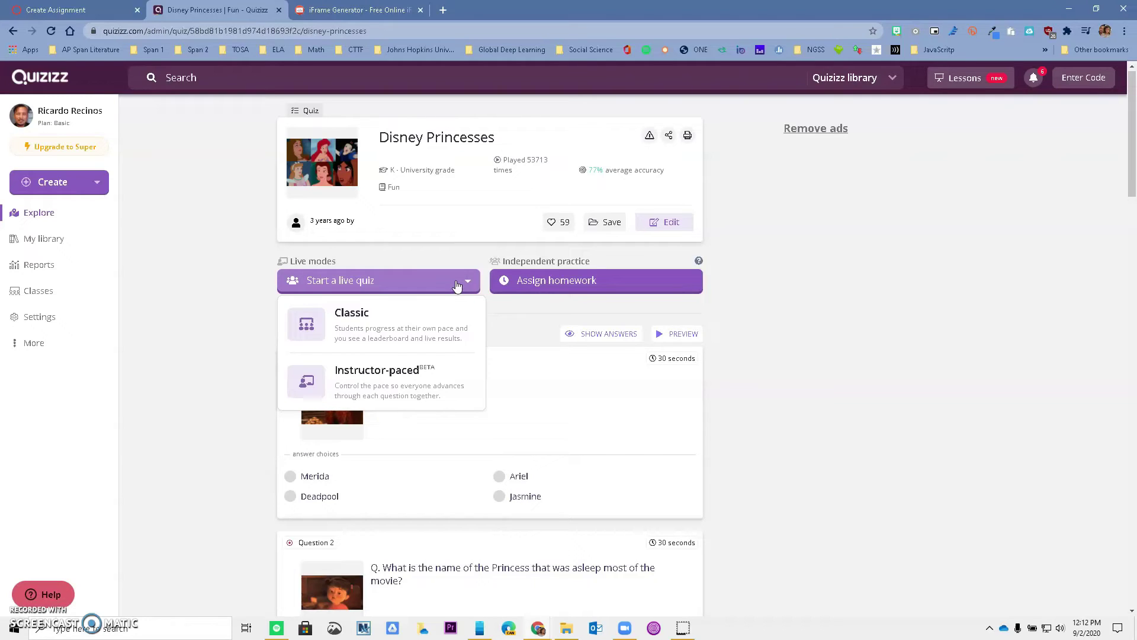
click(507, 316)
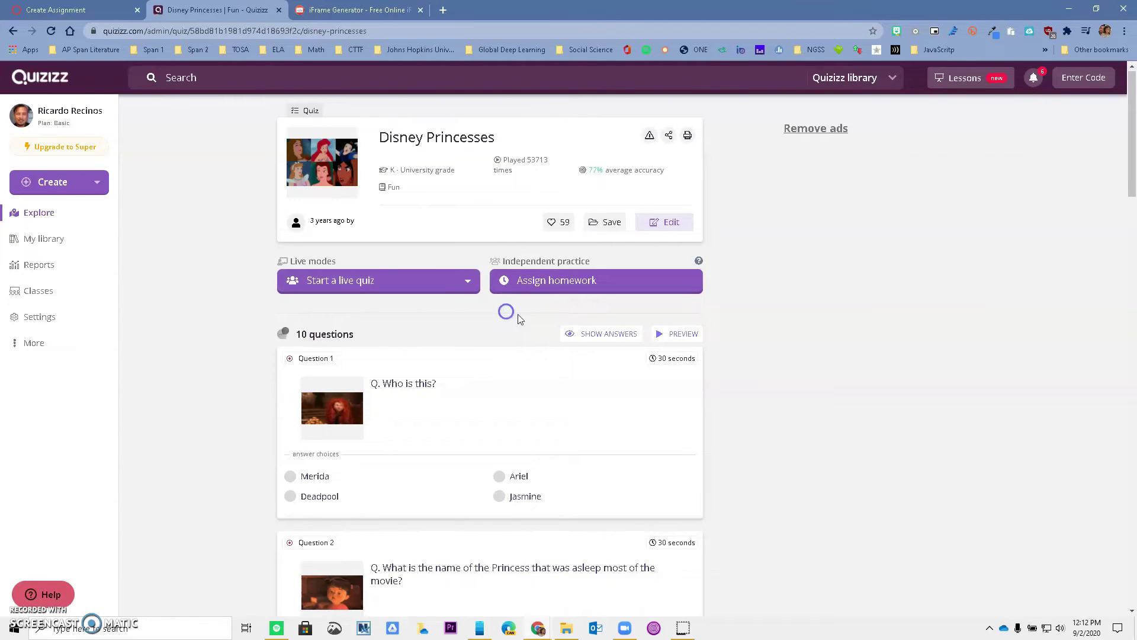
Set up Disney Princesses as homework with a Thursday, September 3 deadline
click(596, 283)
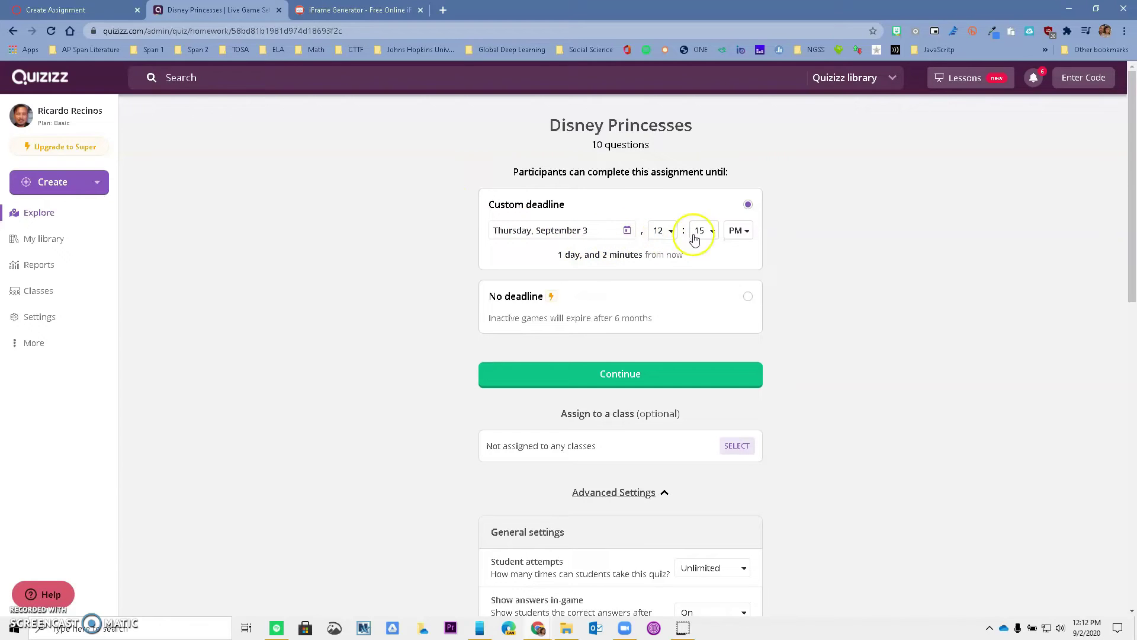
click(629, 235)
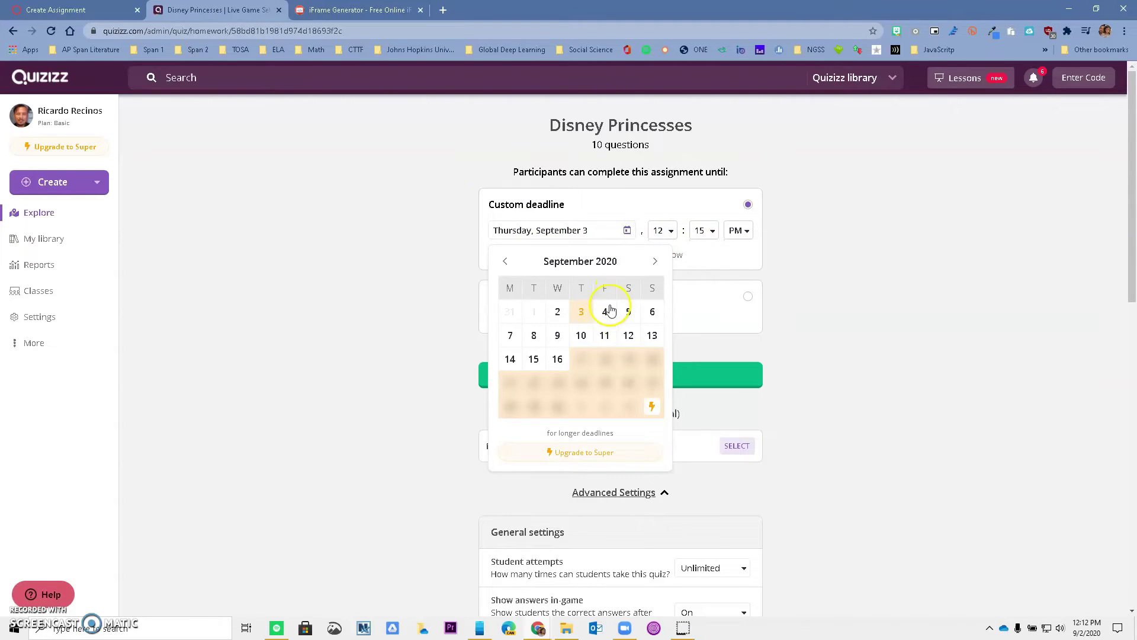
click(605, 312)
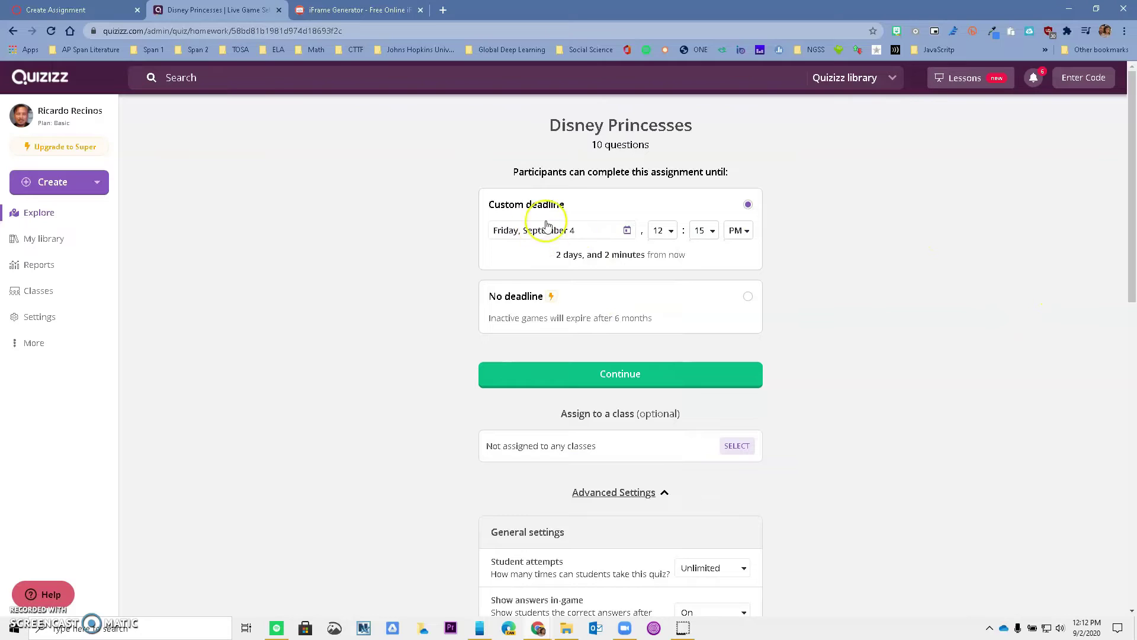
click(627, 230)
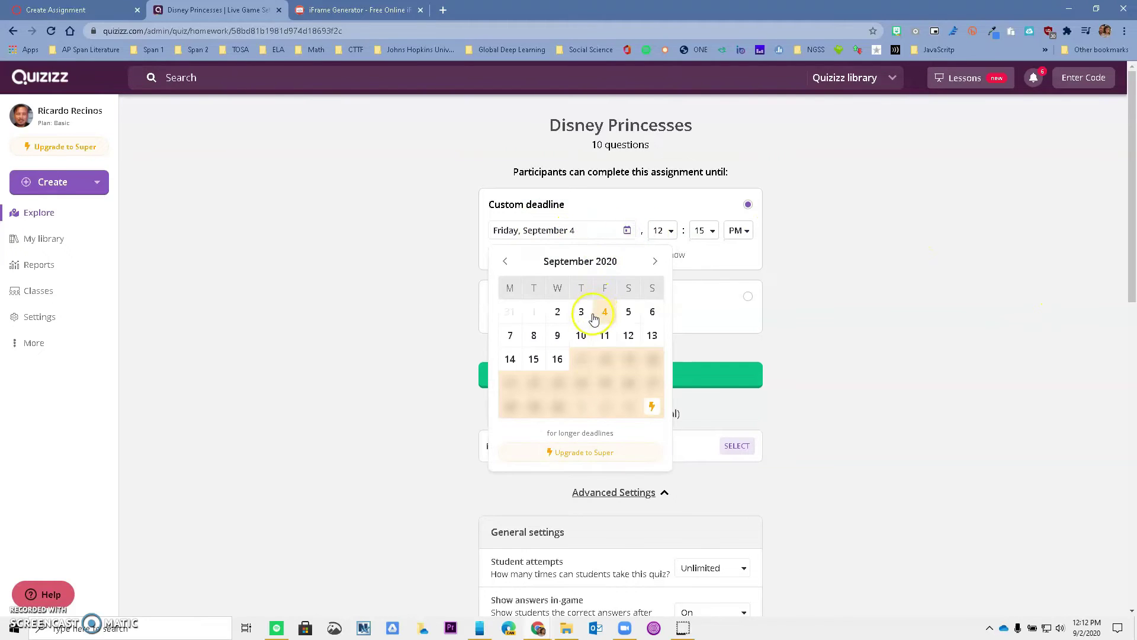
click(582, 313)
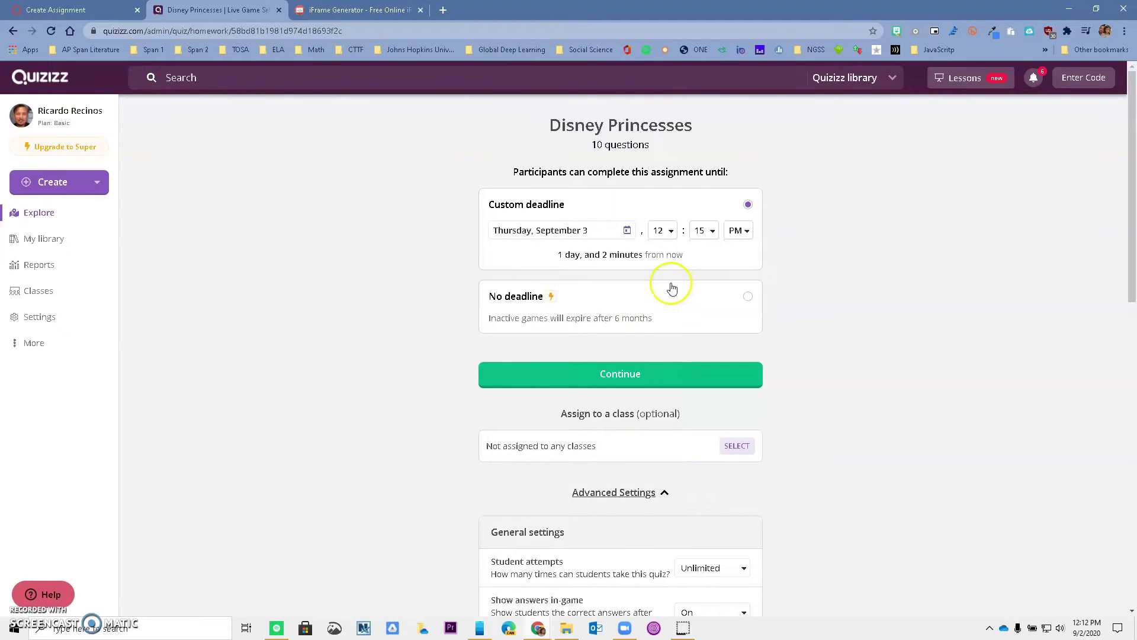
scroll(672, 289, down, 2)
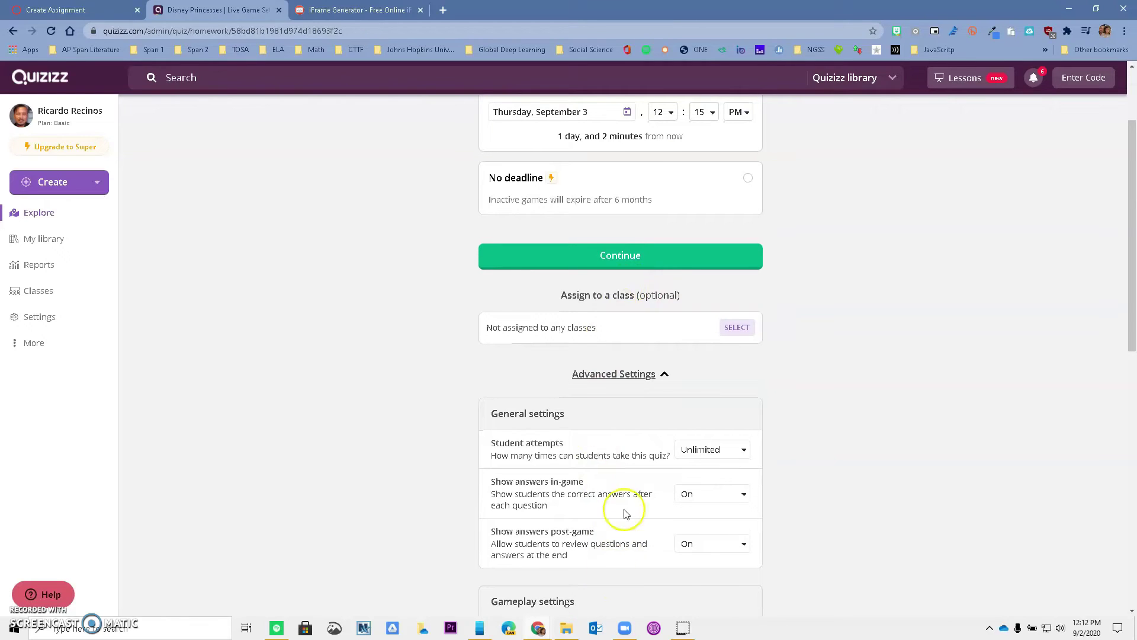
scroll(613, 441, up, 2)
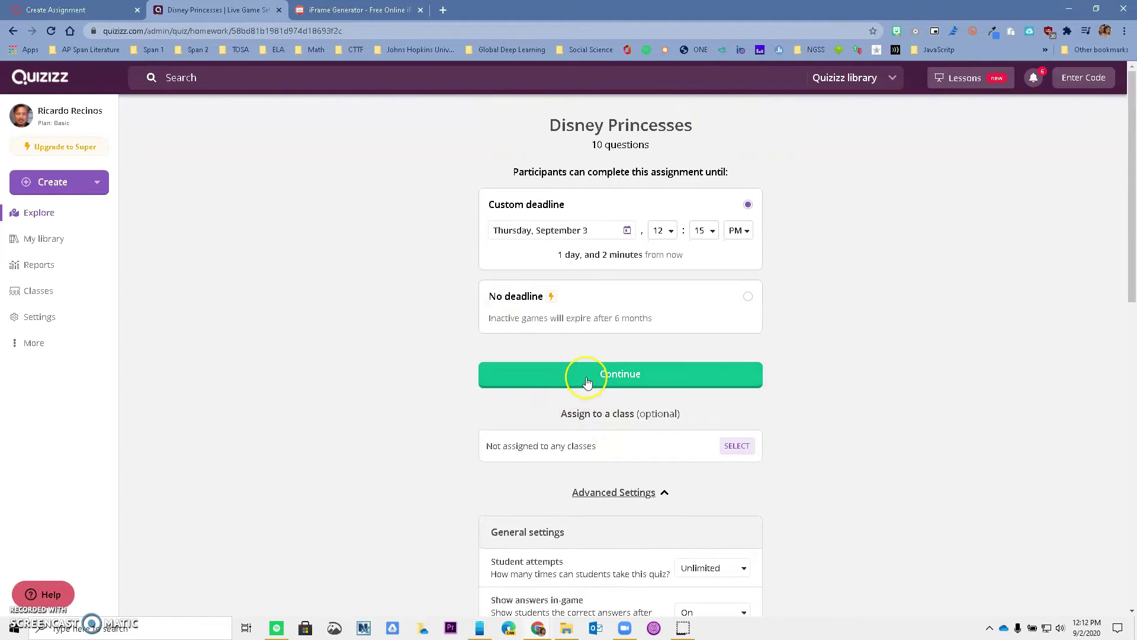
Create the Disney Princesses homework and copy its join link
click(582, 376)
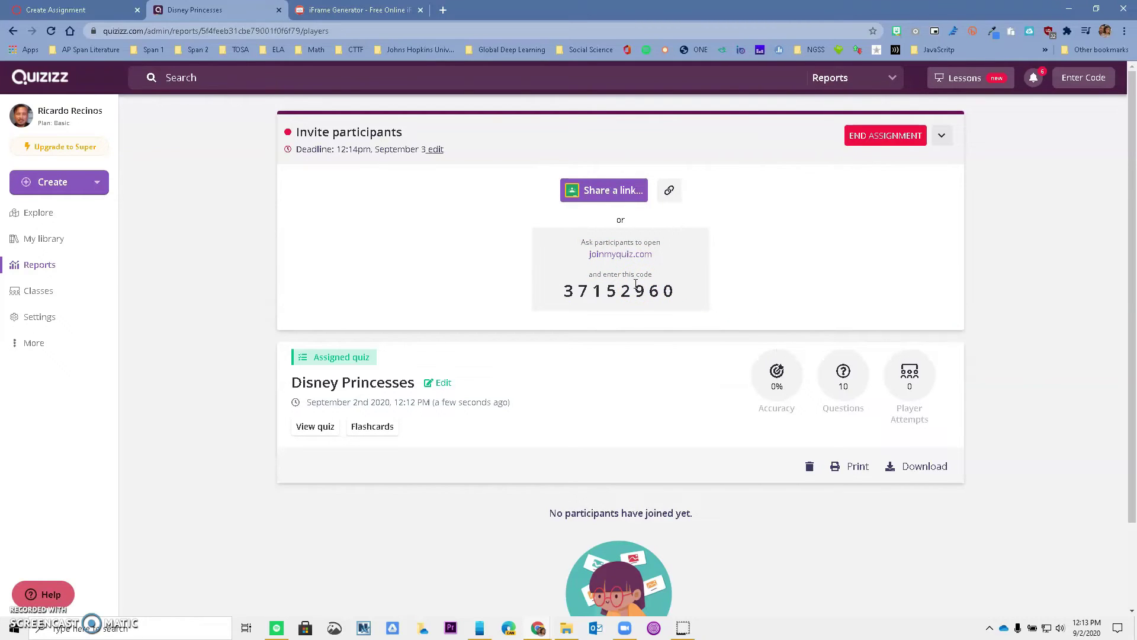
click(673, 194)
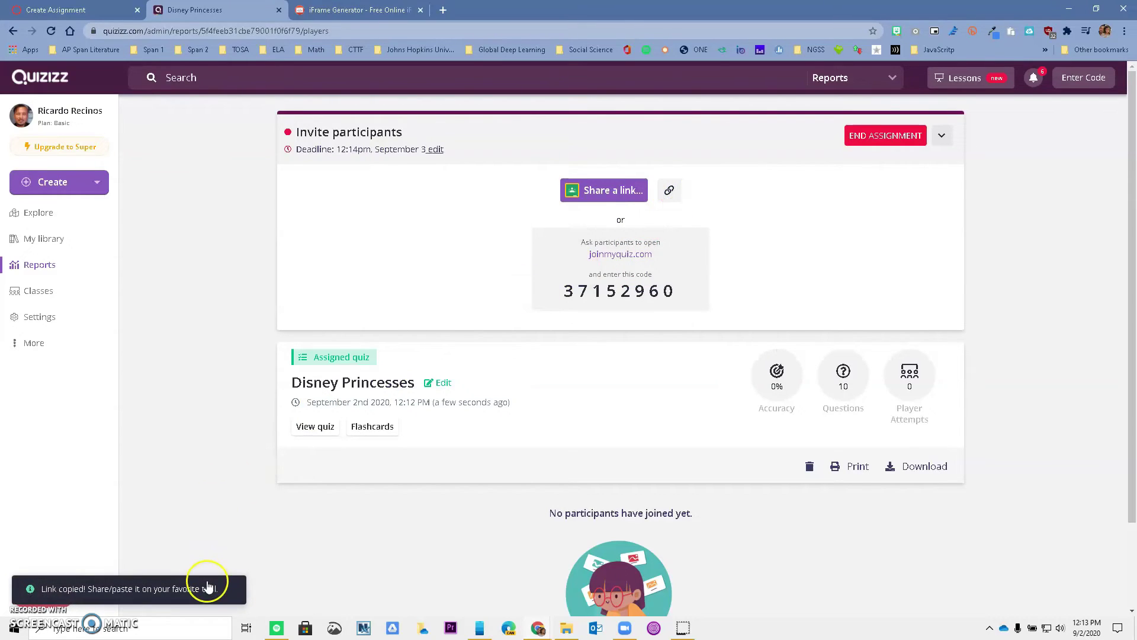
Replace the iFrame Generator URL with the new Quizizz join link and generate 600×400 embed code
click(347, 10)
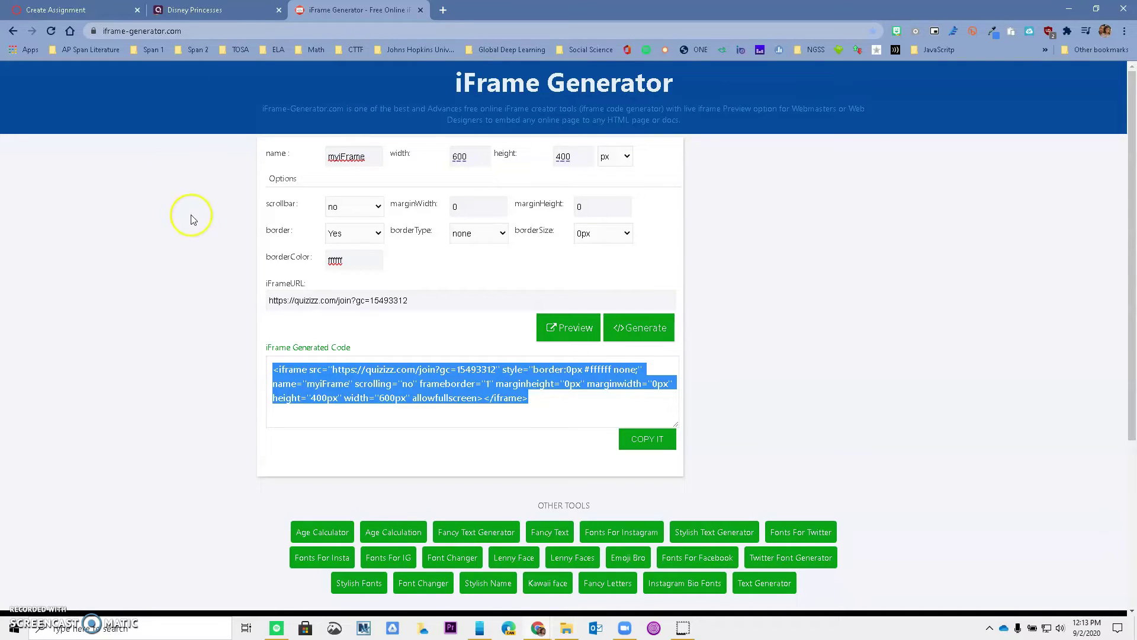
drag(297, 300, 519, 304)
key(BackSpace)
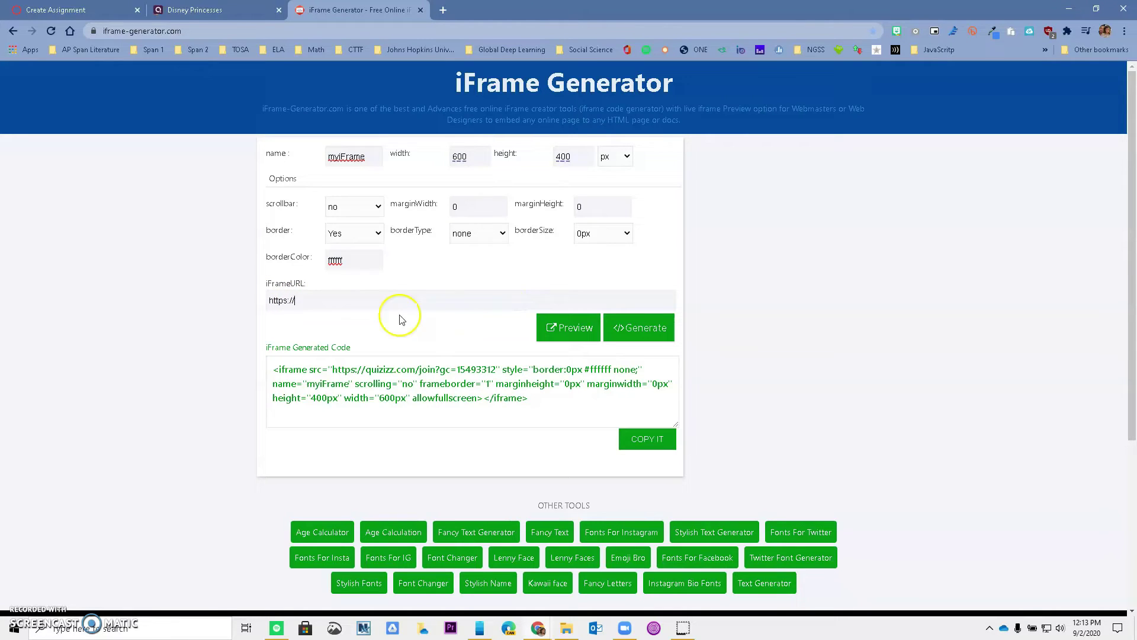
right_click(340, 302)
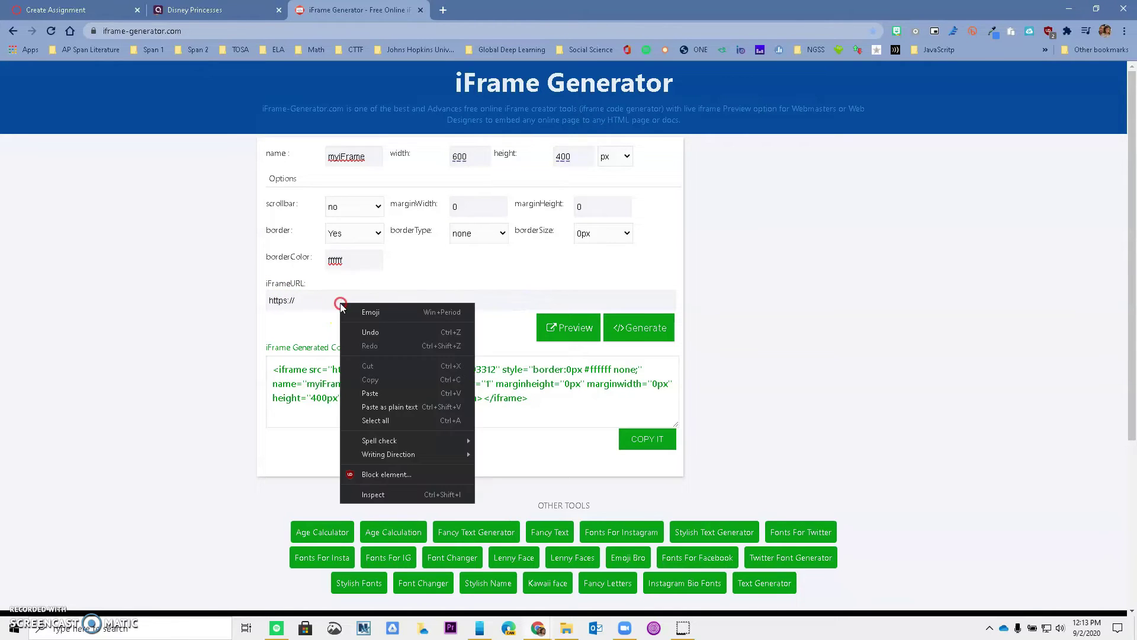
click(368, 393)
click(650, 332)
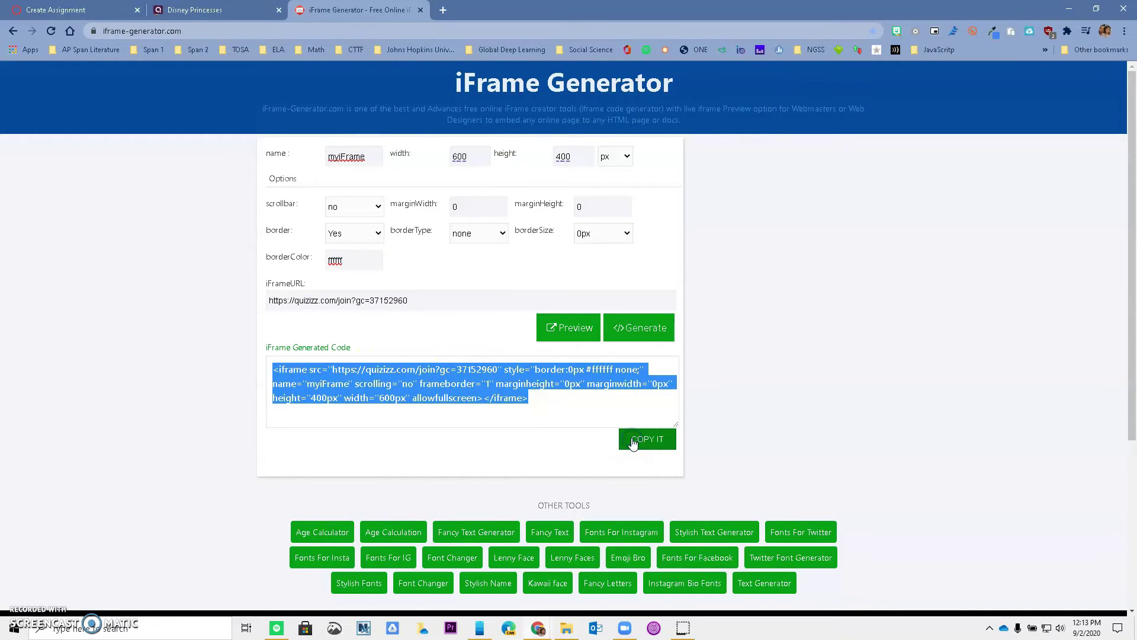
click(74, 10)
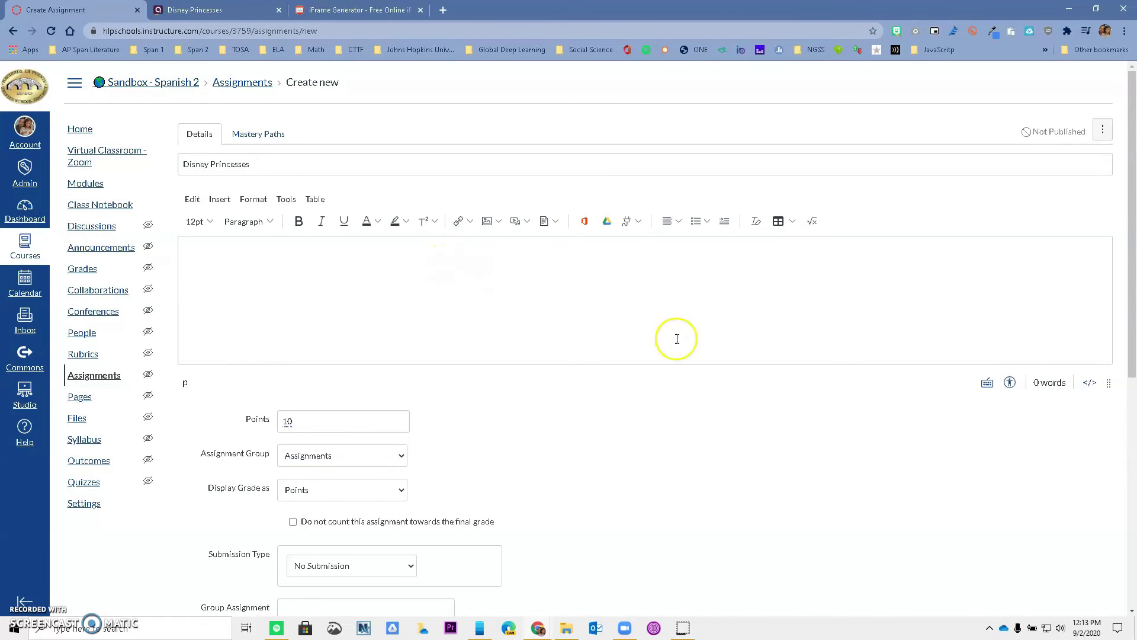
Paste the iframe code into the description's HTML editor and save and publish Disney Princesses
click(1090, 383)
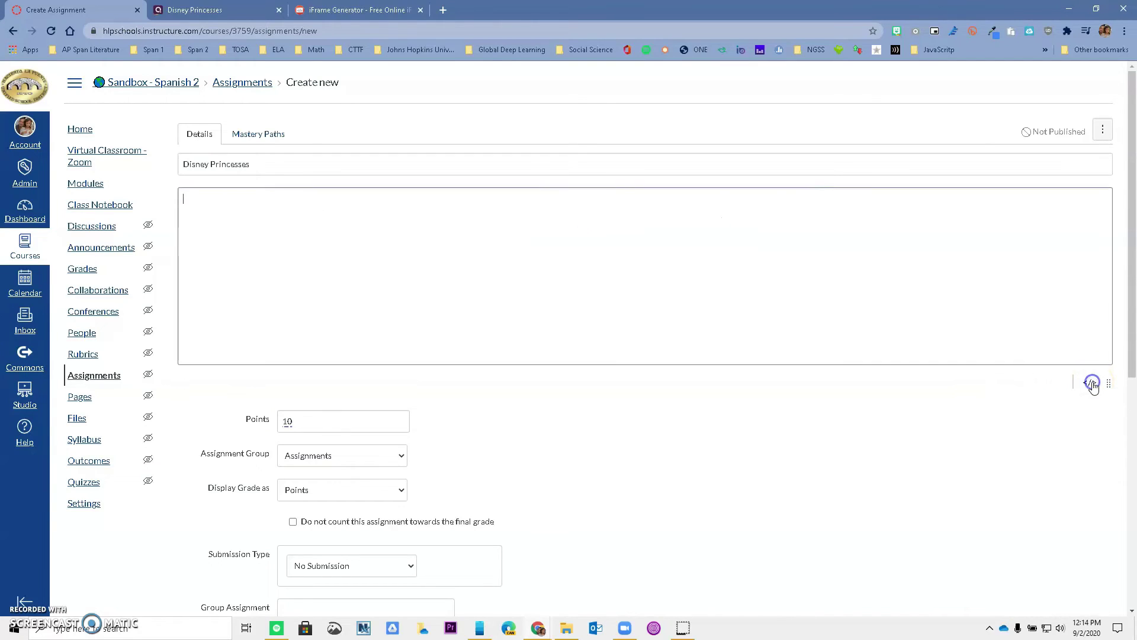
right_click(225, 209)
click(265, 297)
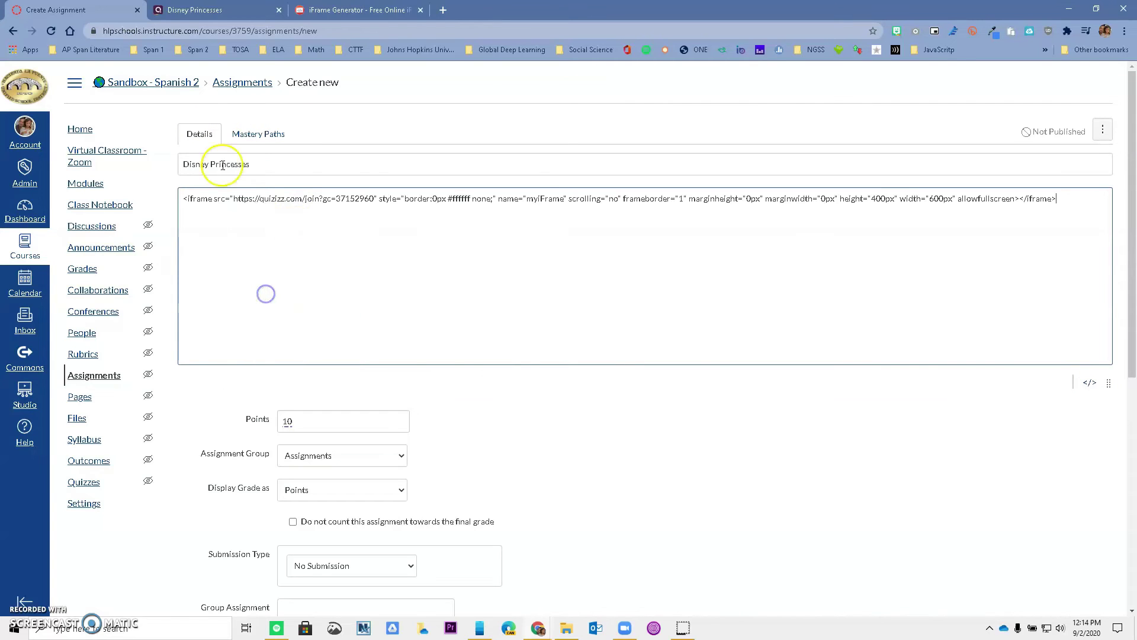
scroll(770, 354, down, 7)
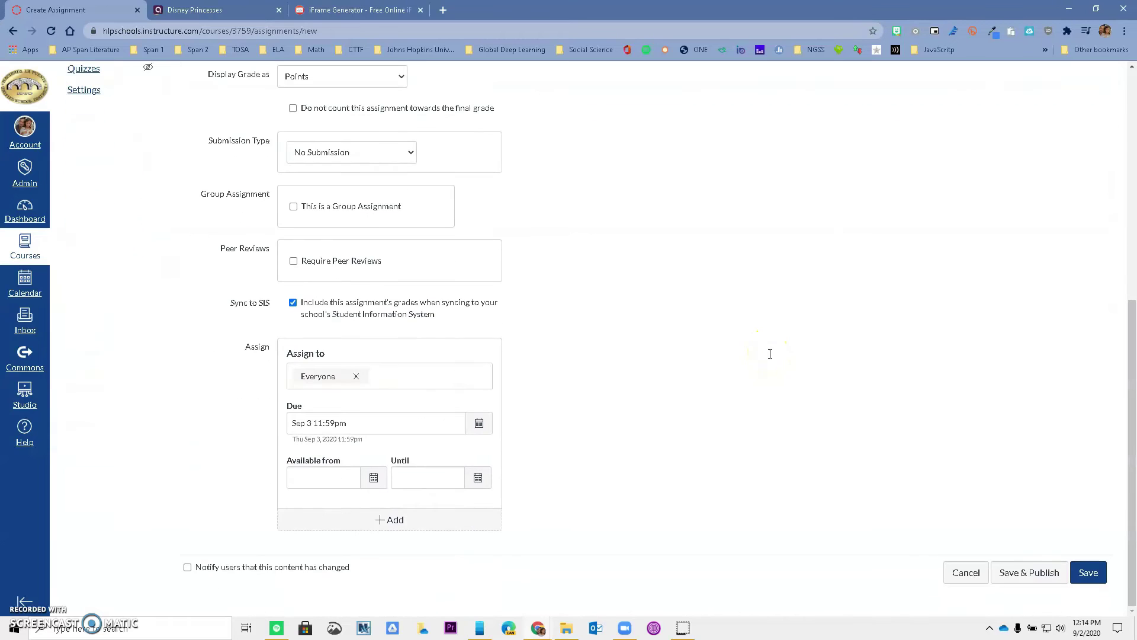
click(1029, 579)
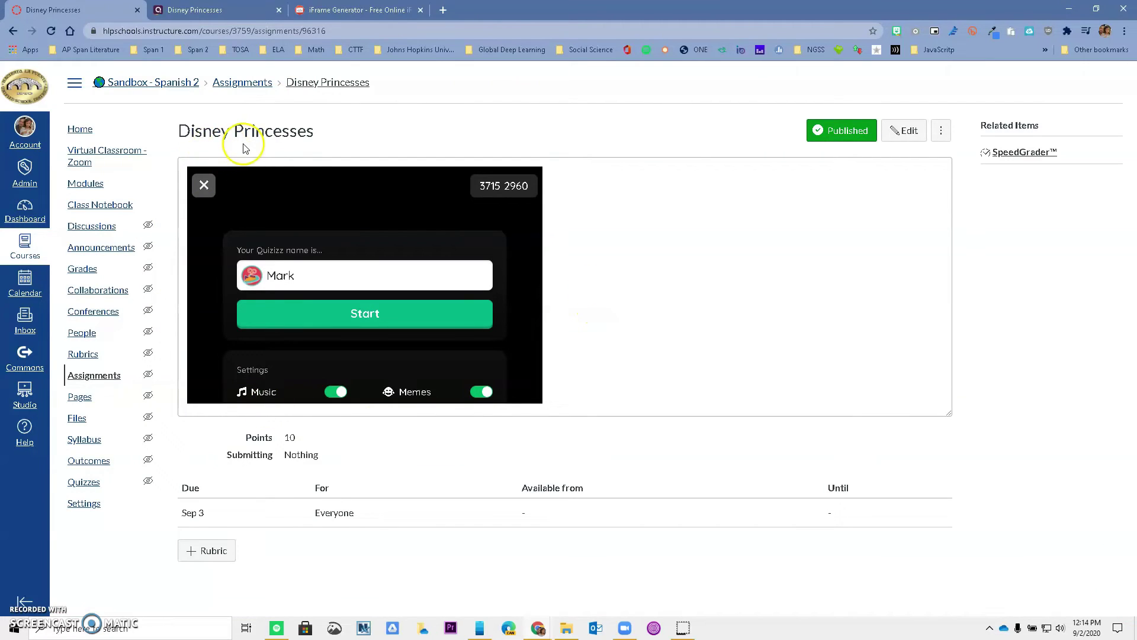
Add the Disney Princesses assignment to the Onboarding module and drag it to the top
click(88, 186)
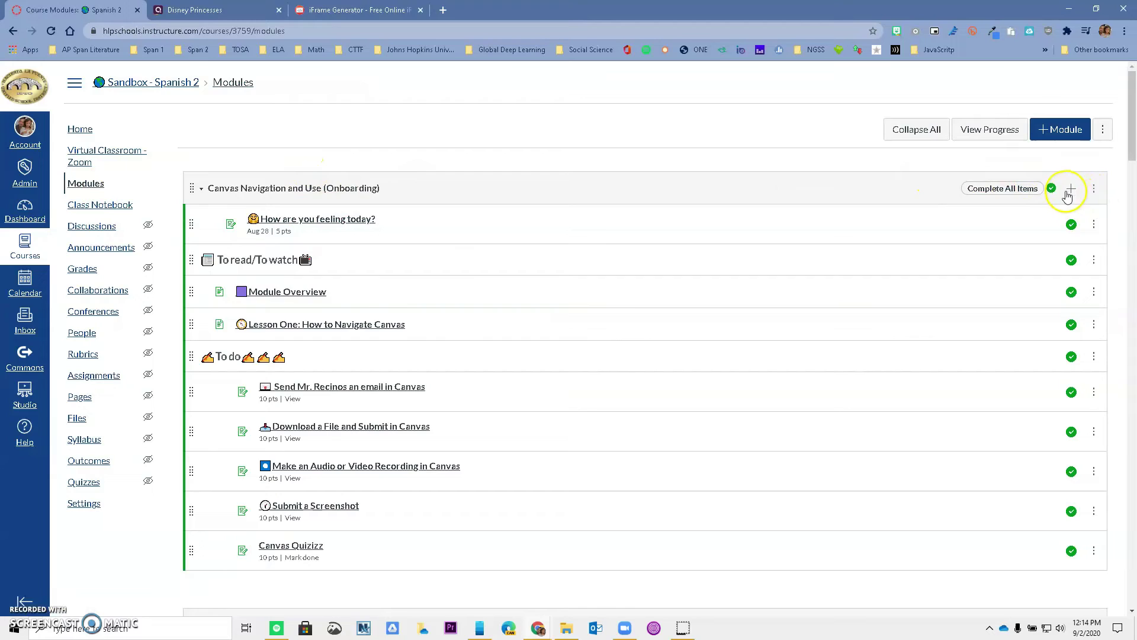
click(1073, 189)
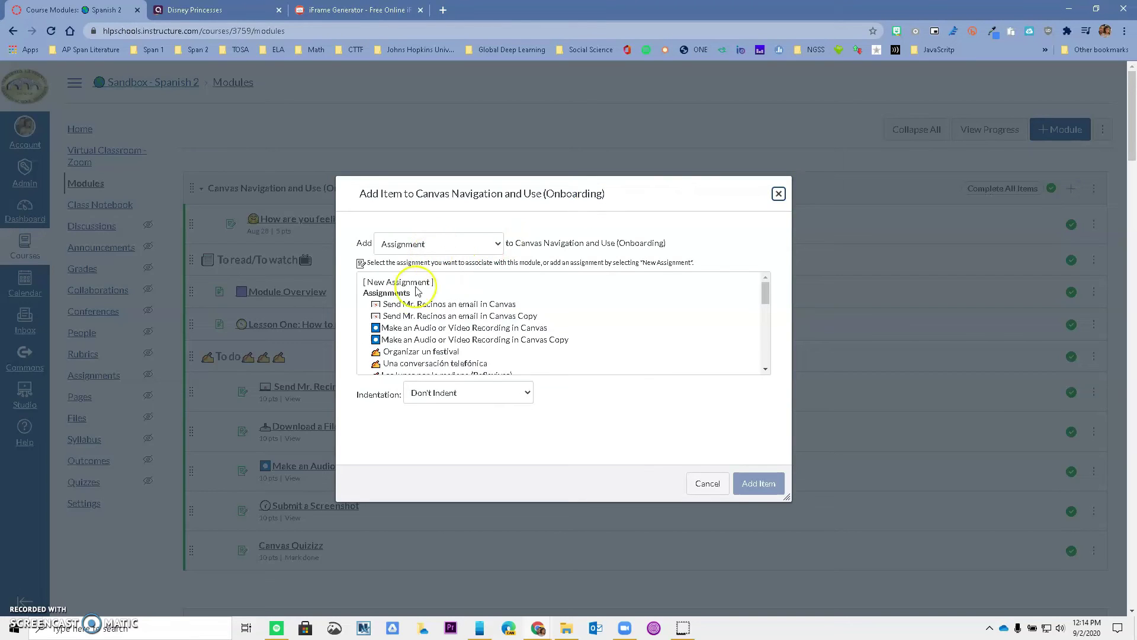
scroll(415, 320, down, 10)
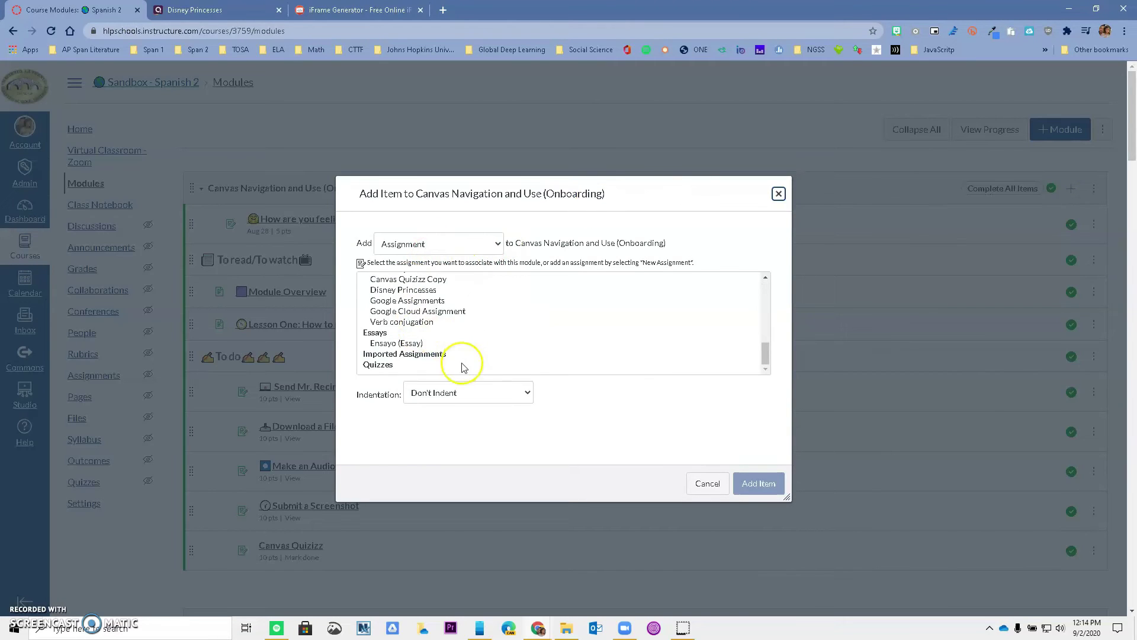
click(414, 290)
click(758, 482)
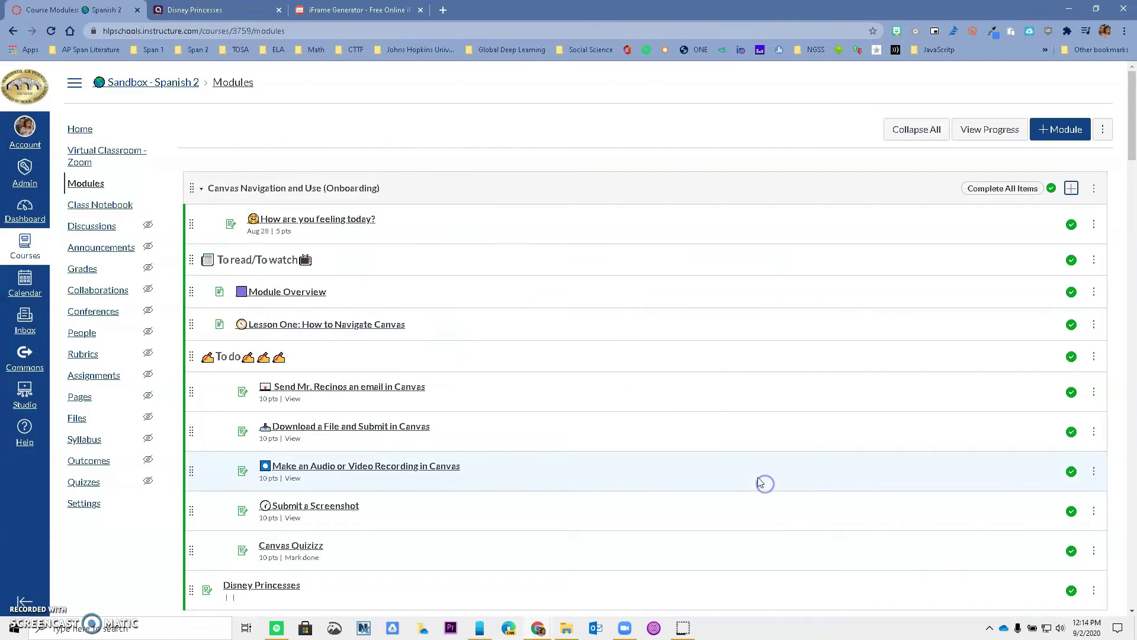
scroll(655, 368, down, 3)
drag(192, 415, 206, 228)
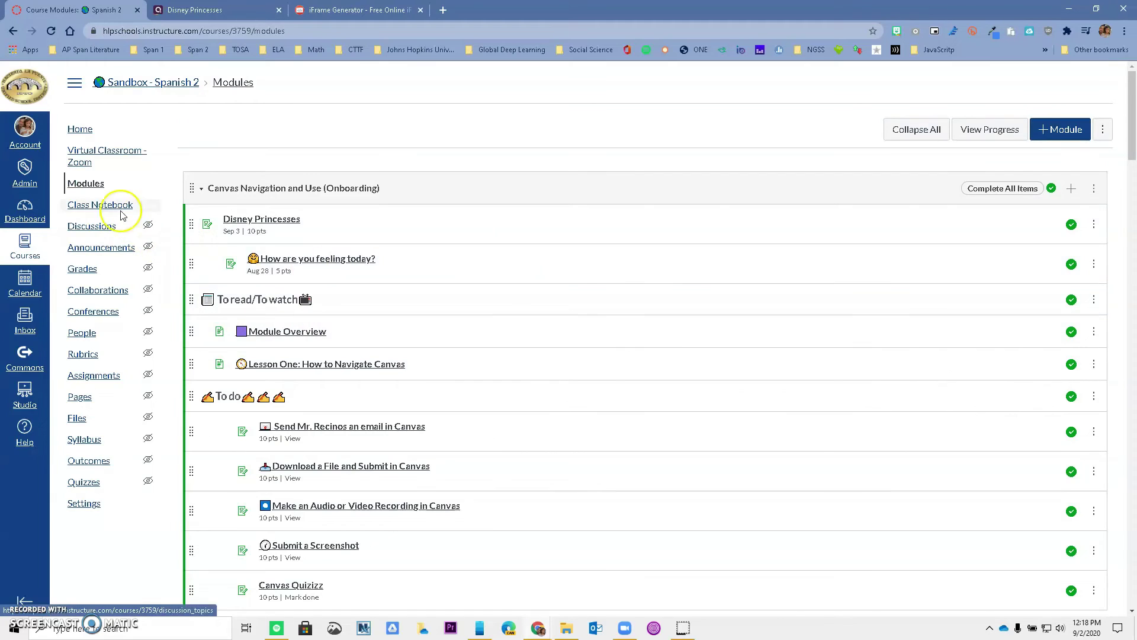
Enter Student View from the course home and open Disney Princesses from Modules
click(81, 130)
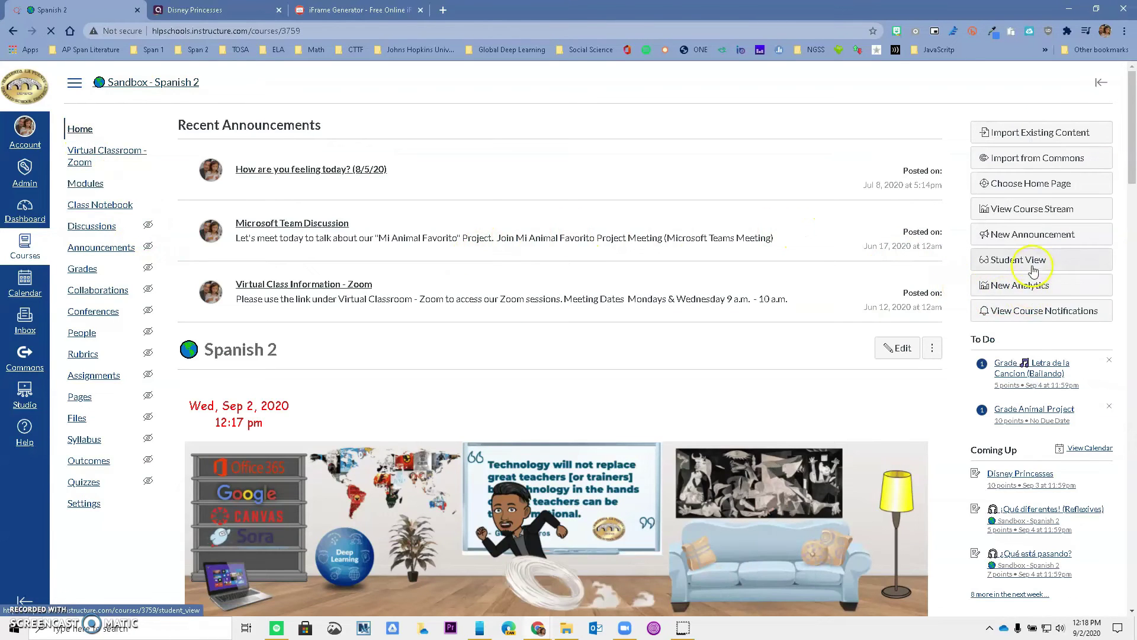
click(1033, 269)
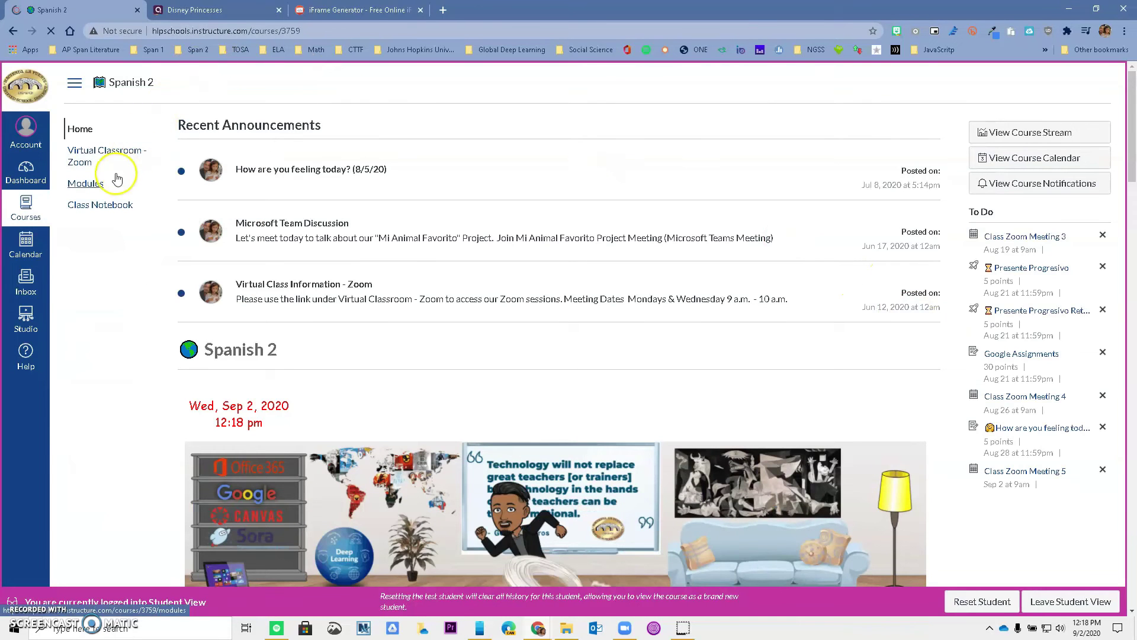
click(98, 185)
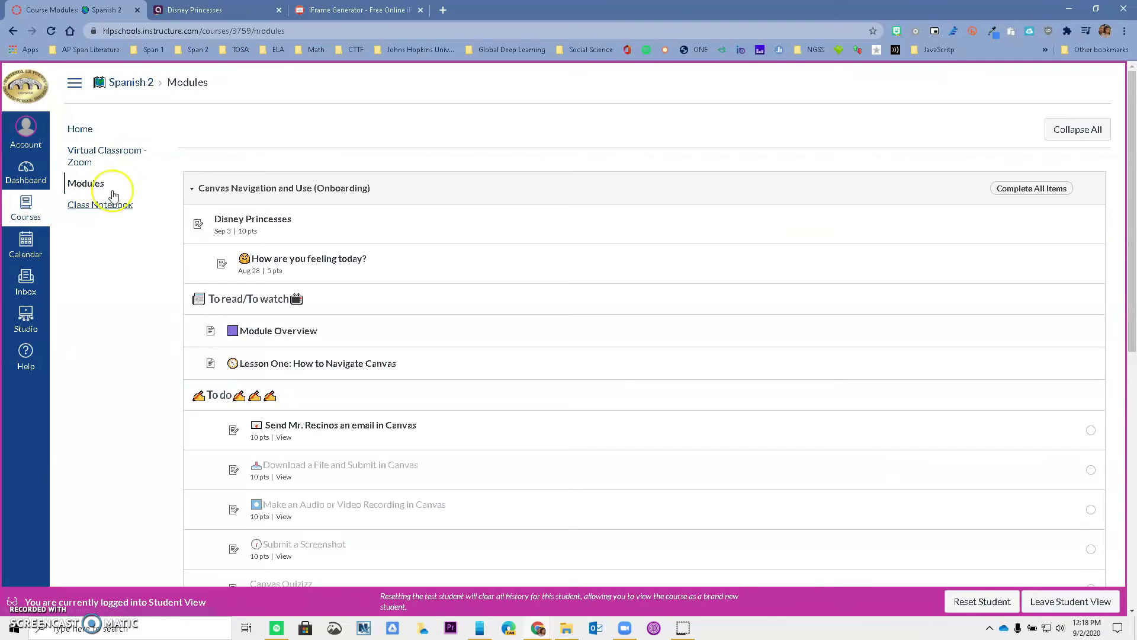
click(261, 224)
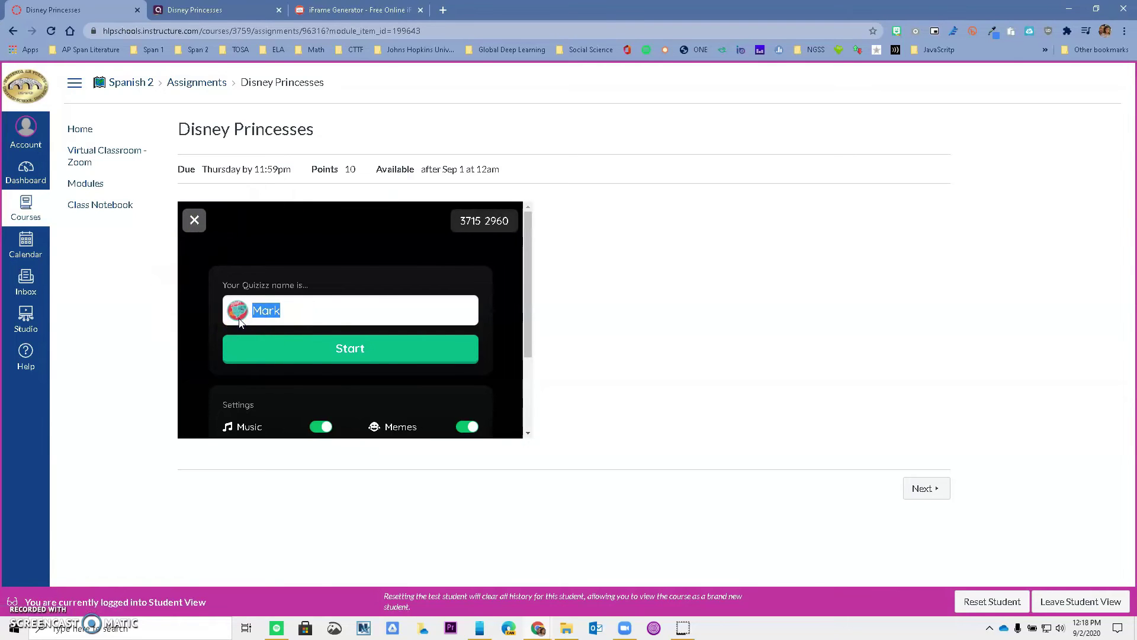
Join the embedded Quizizz game with a player name and start it
text(Mary)
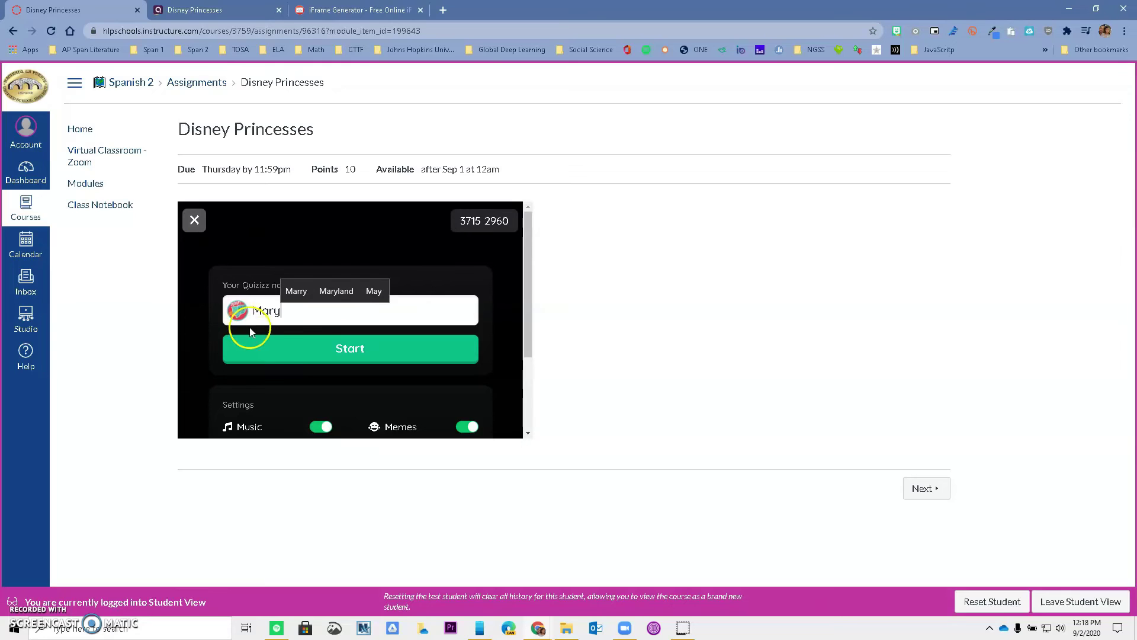
click(323, 352)
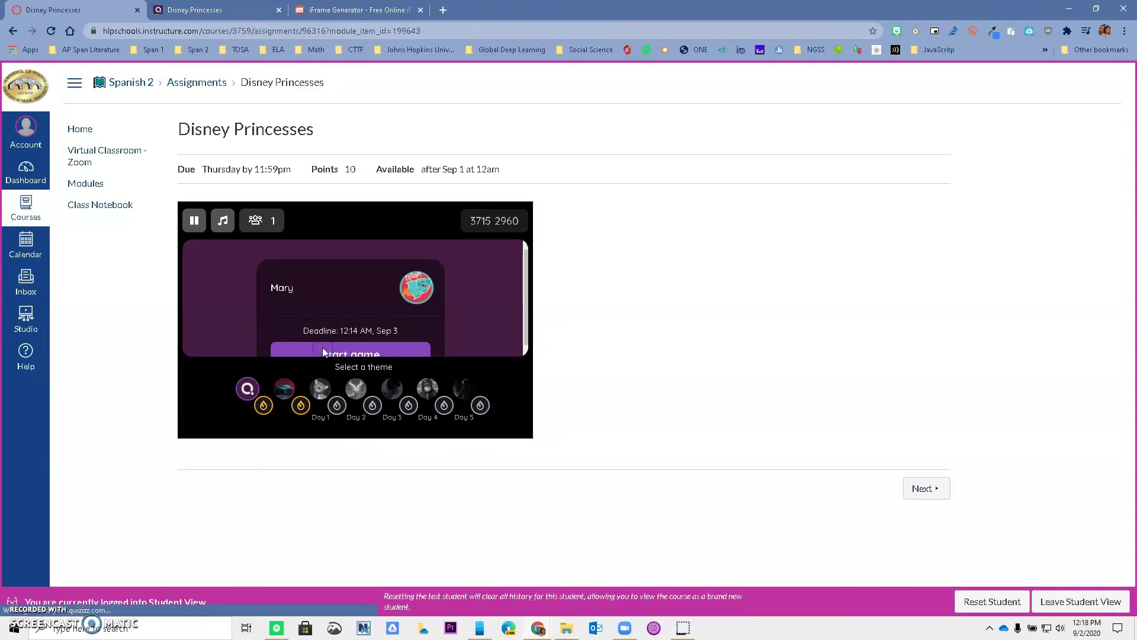
click(356, 354)
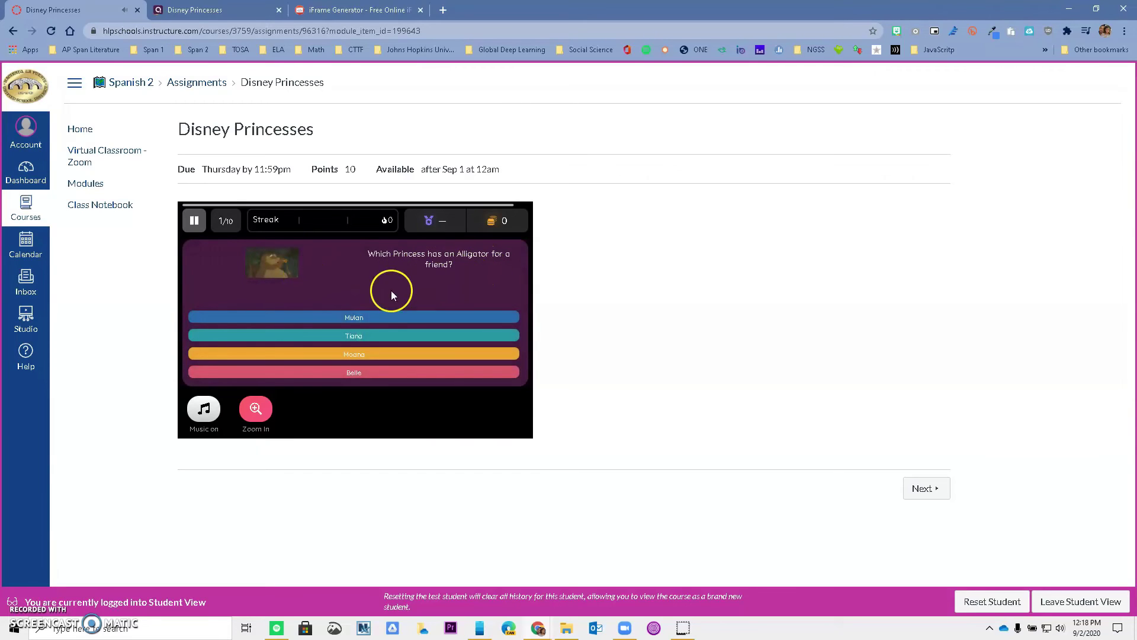
Answer three questions (Tiana, Merida, Merida), then pause and choose Save & Exit
click(374, 336)
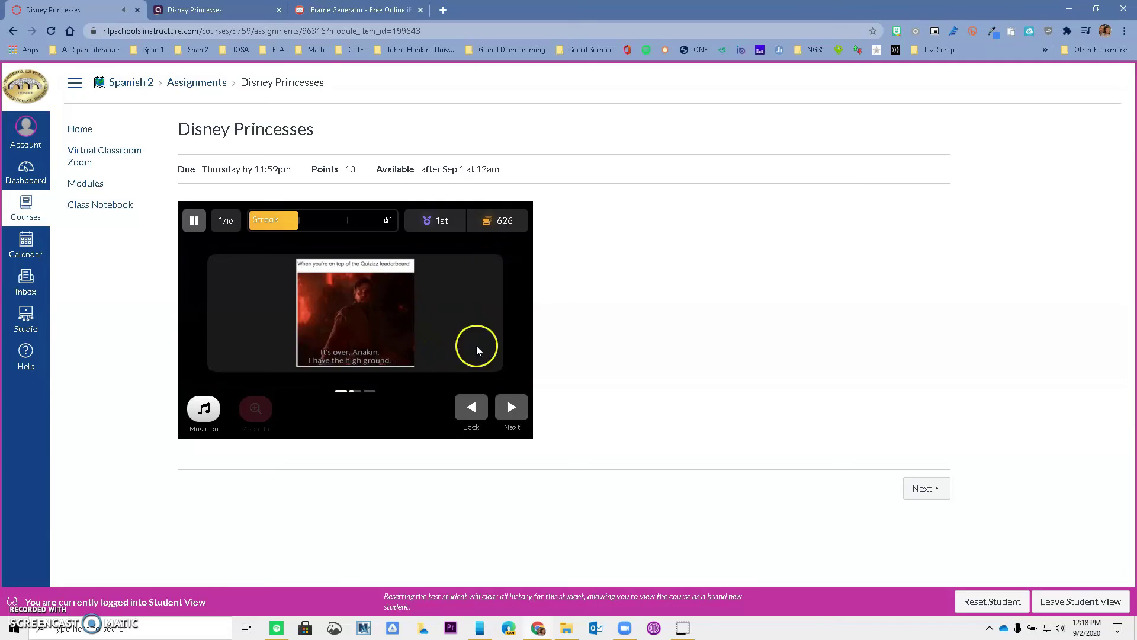
click(511, 415)
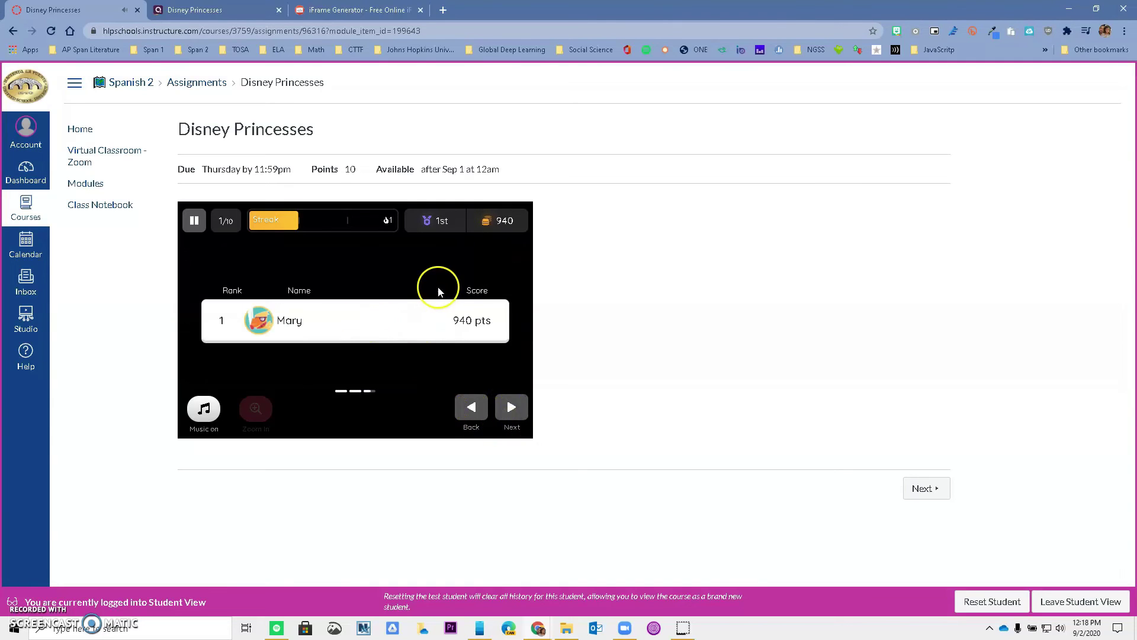
click(513, 413)
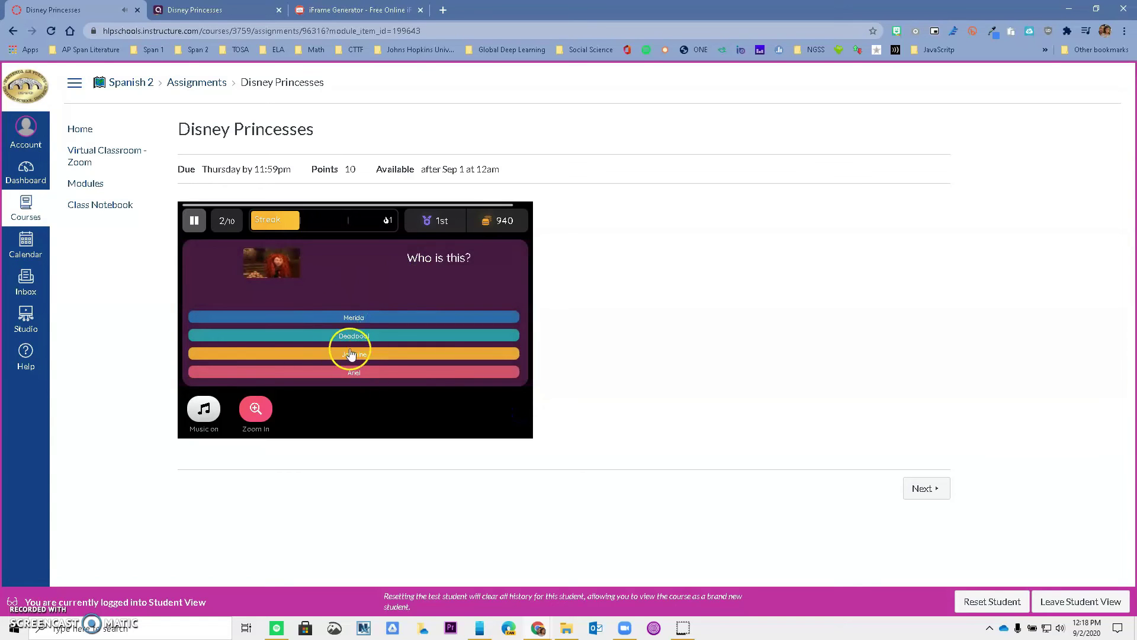
click(356, 318)
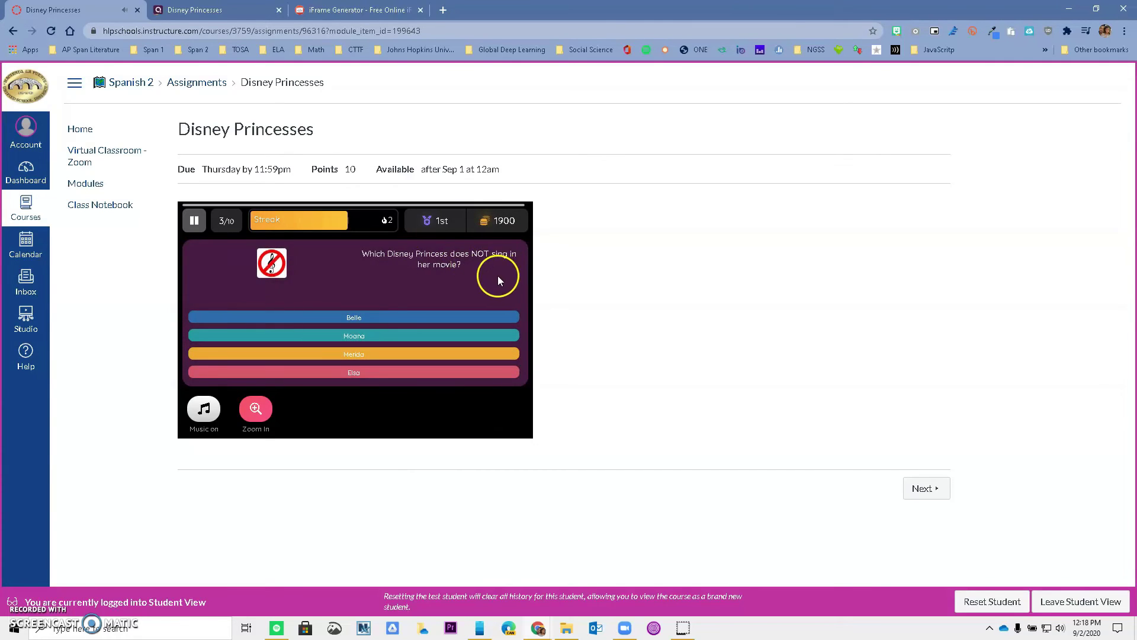
click(378, 357)
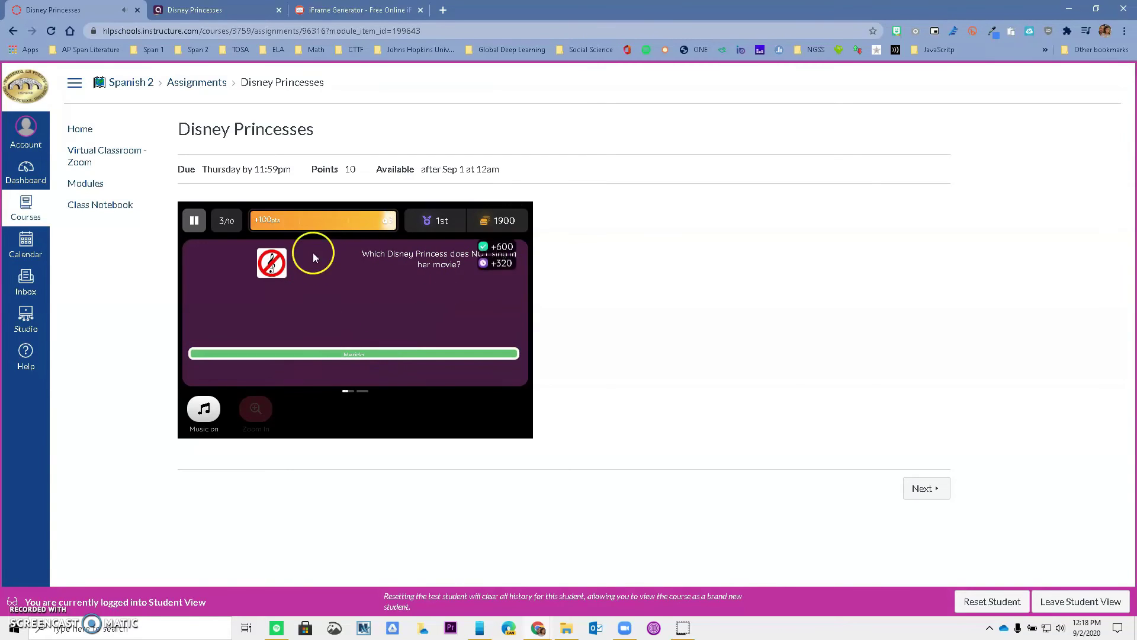
click(194, 220)
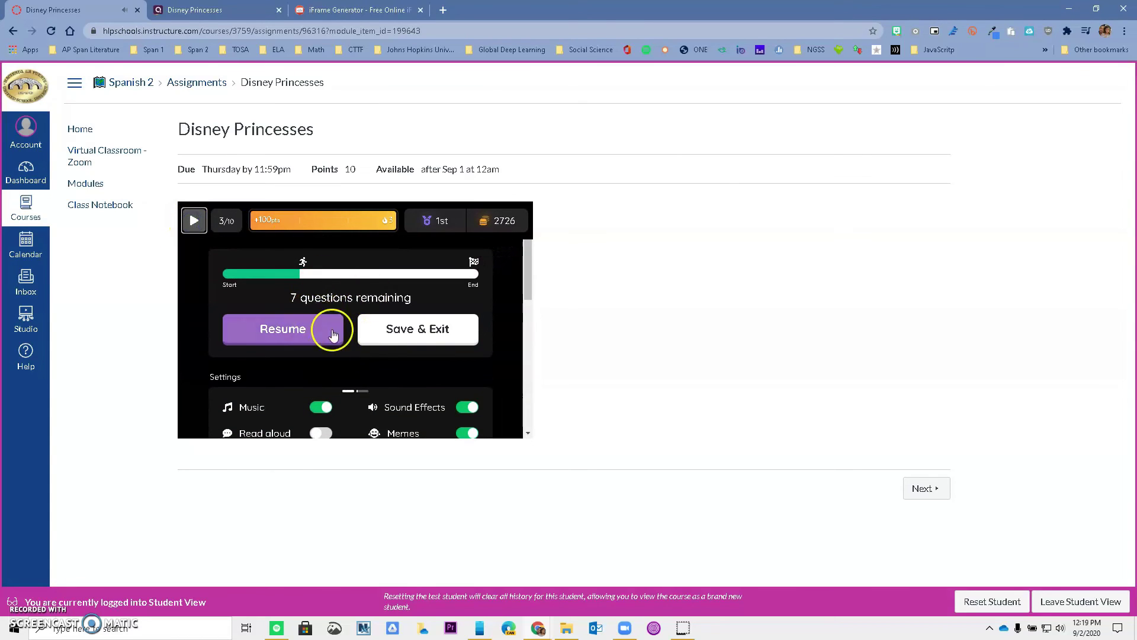
click(413, 333)
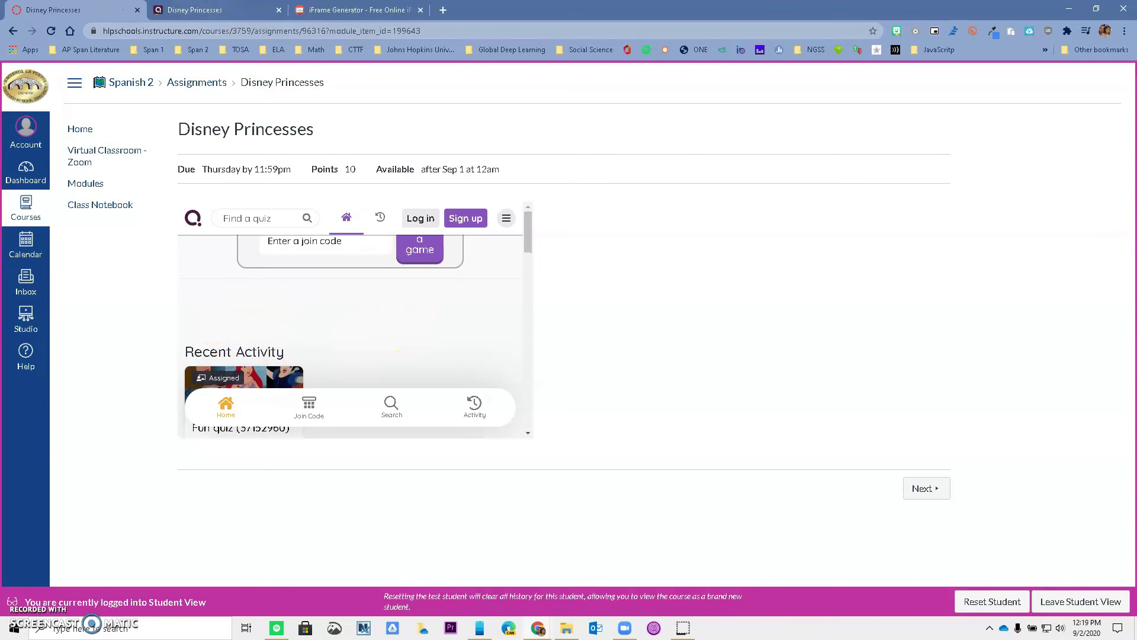
Check the Quizizz Disney Princesses report showing the test player's 30% accuracy
click(196, 9)
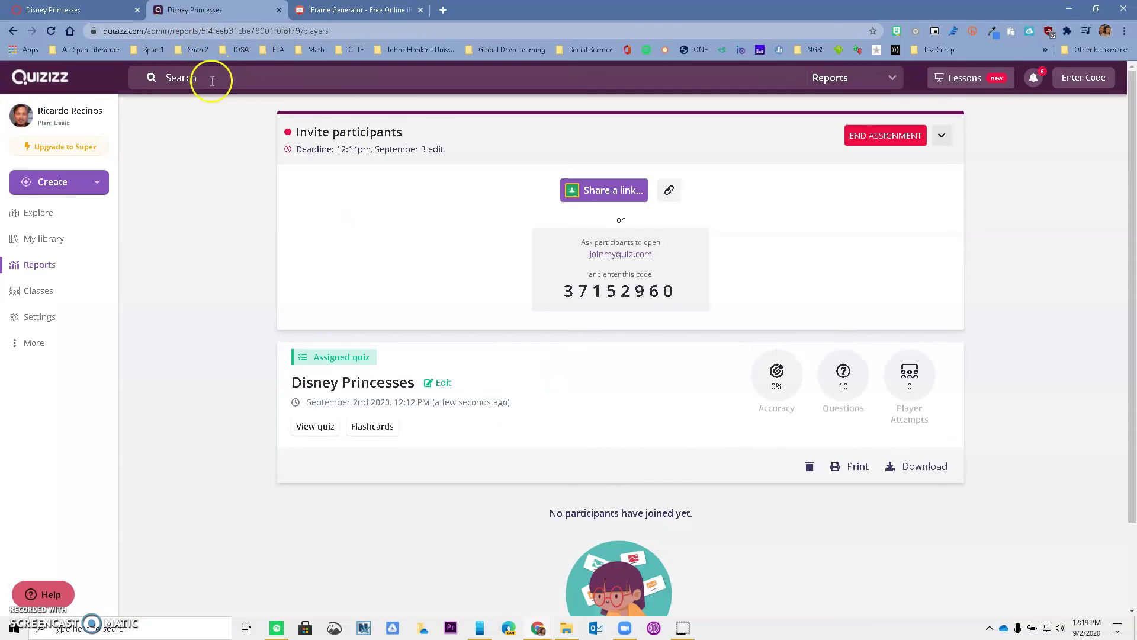
click(41, 268)
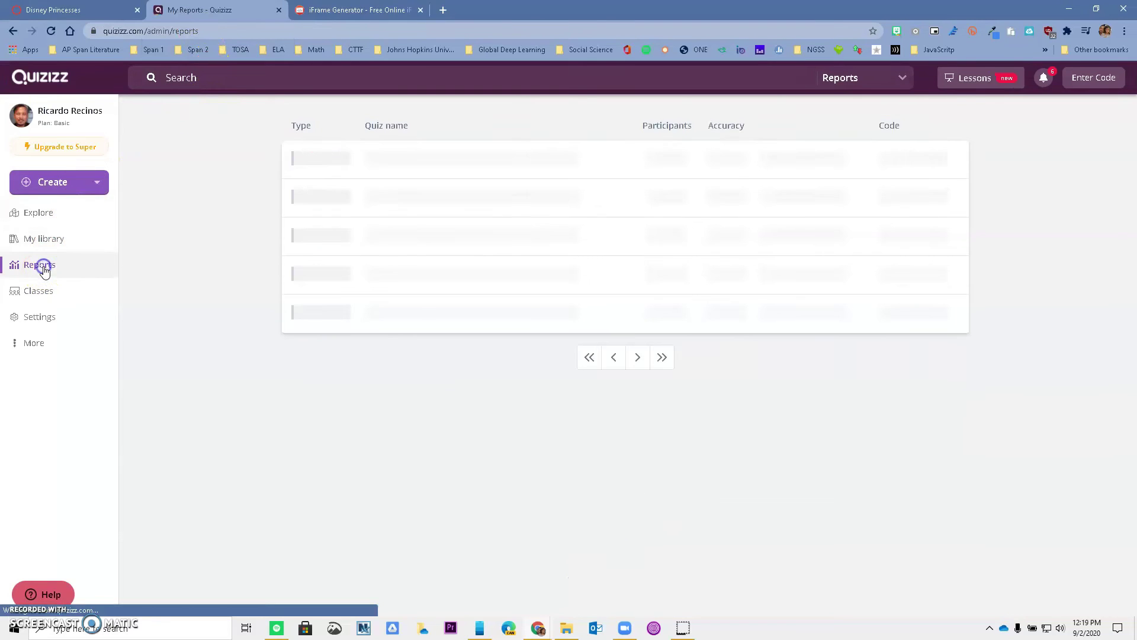
click(402, 182)
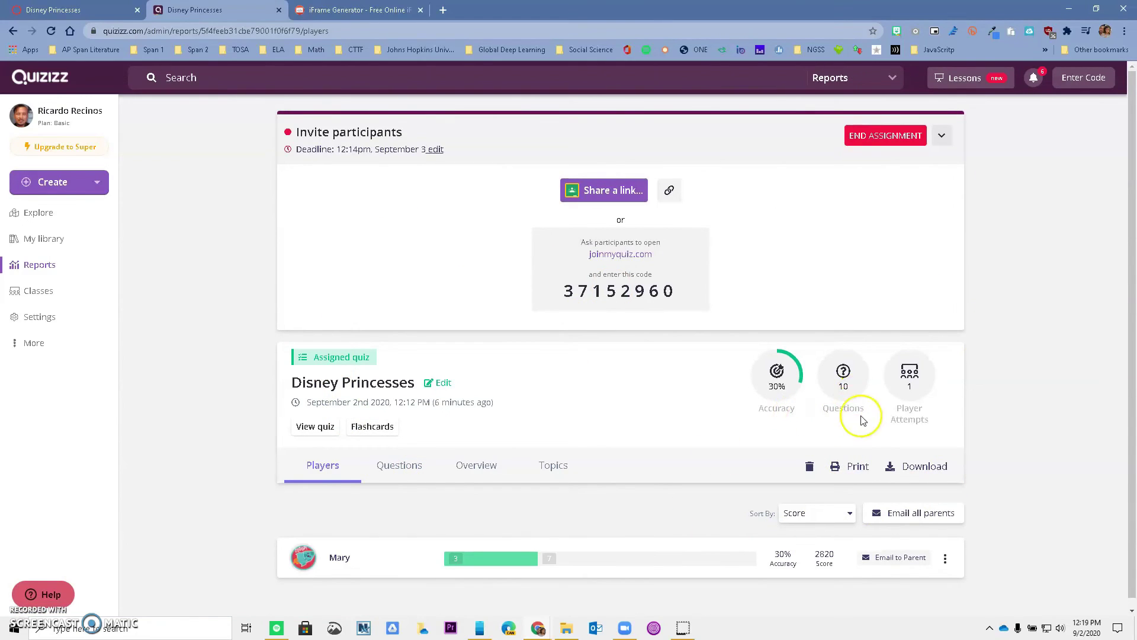
scroll(536, 472, down, 1)
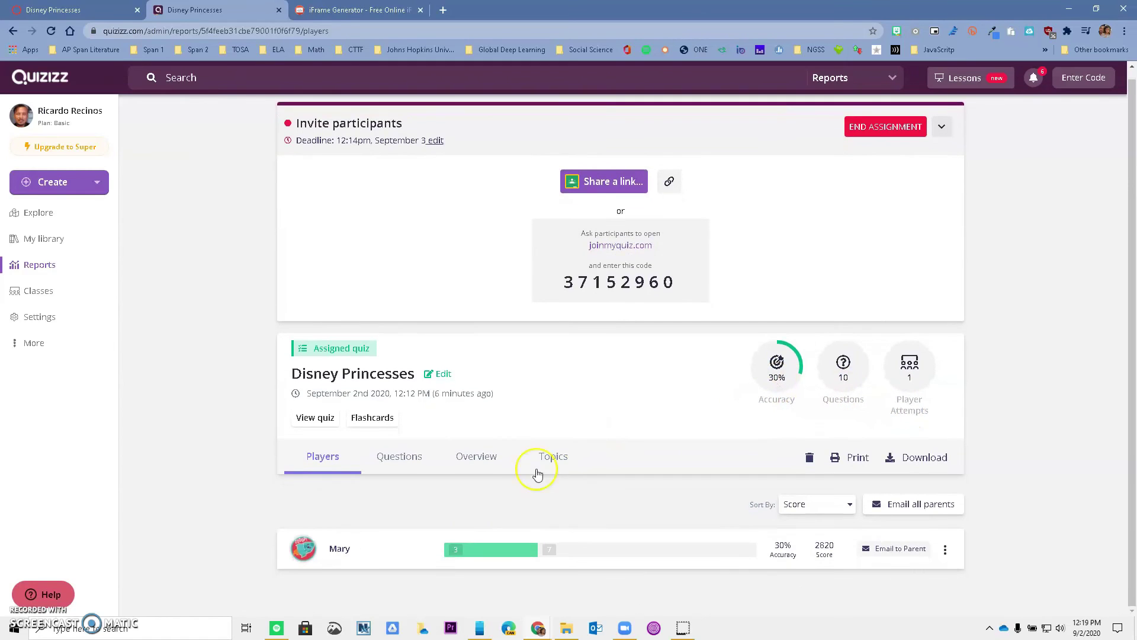
click(341, 551)
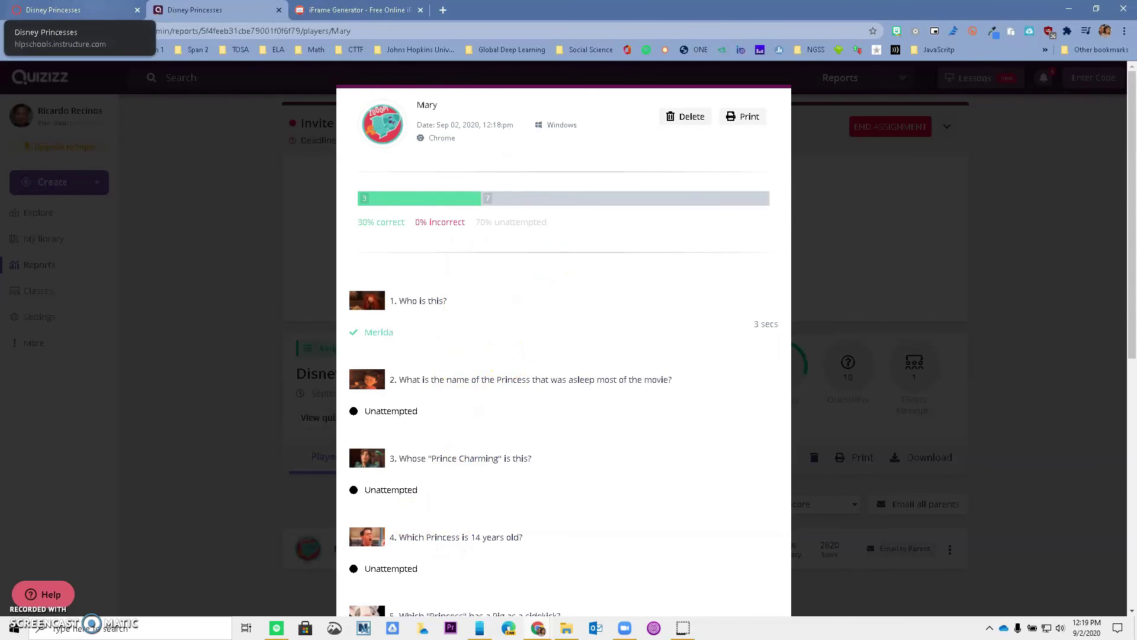
click(59, 9)
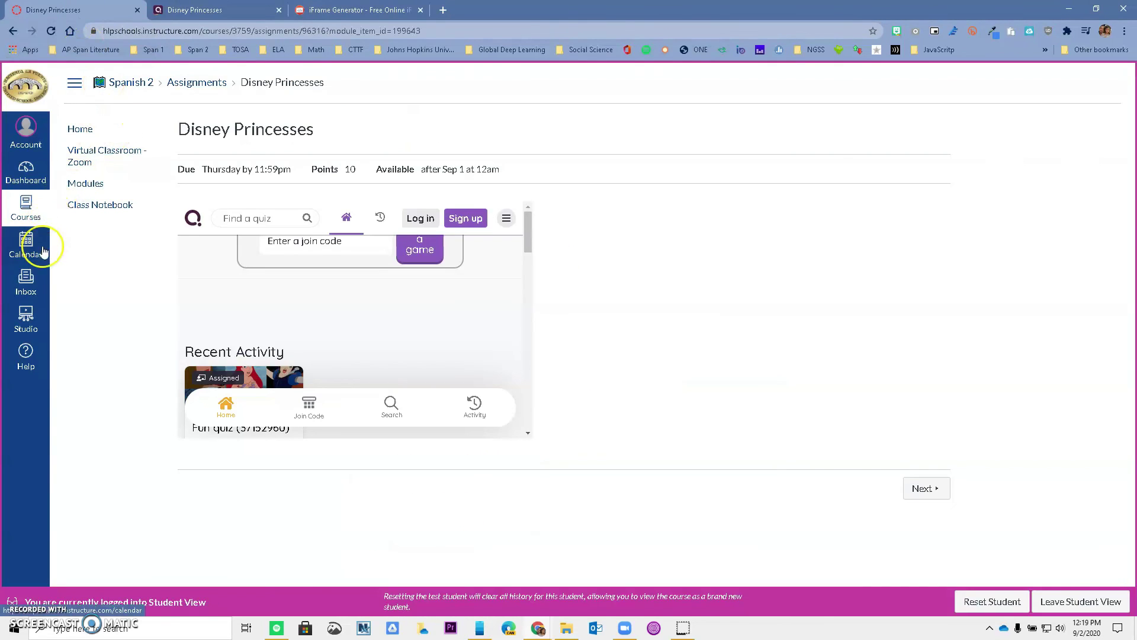
Leave Student View and scroll the gradebook to the Disney Princesses column out of 10
click(1080, 601)
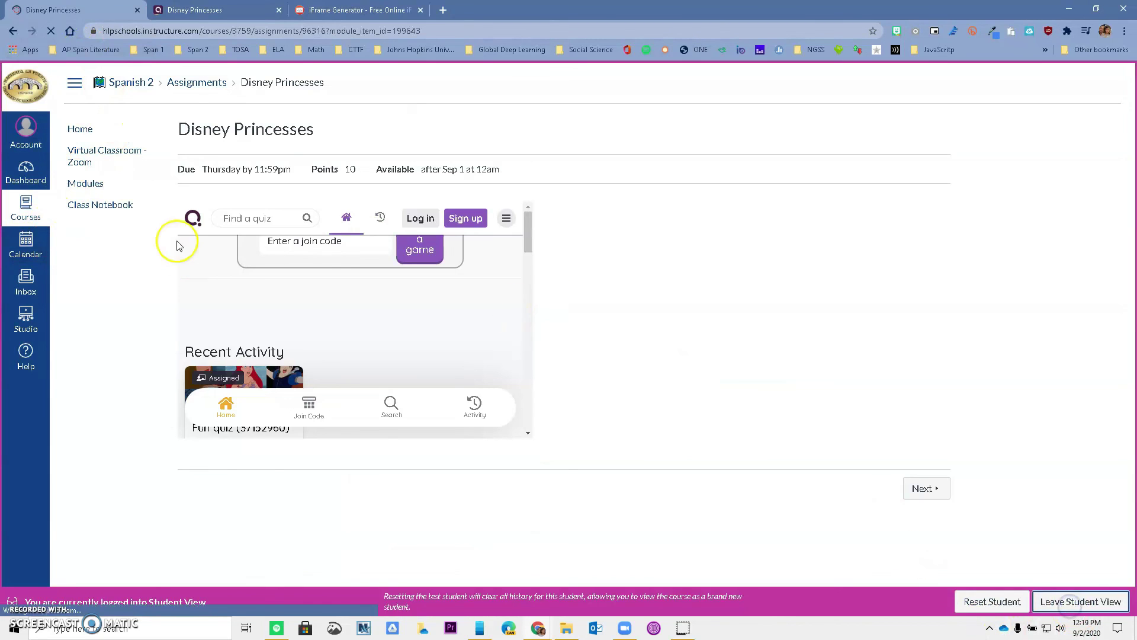
click(85, 268)
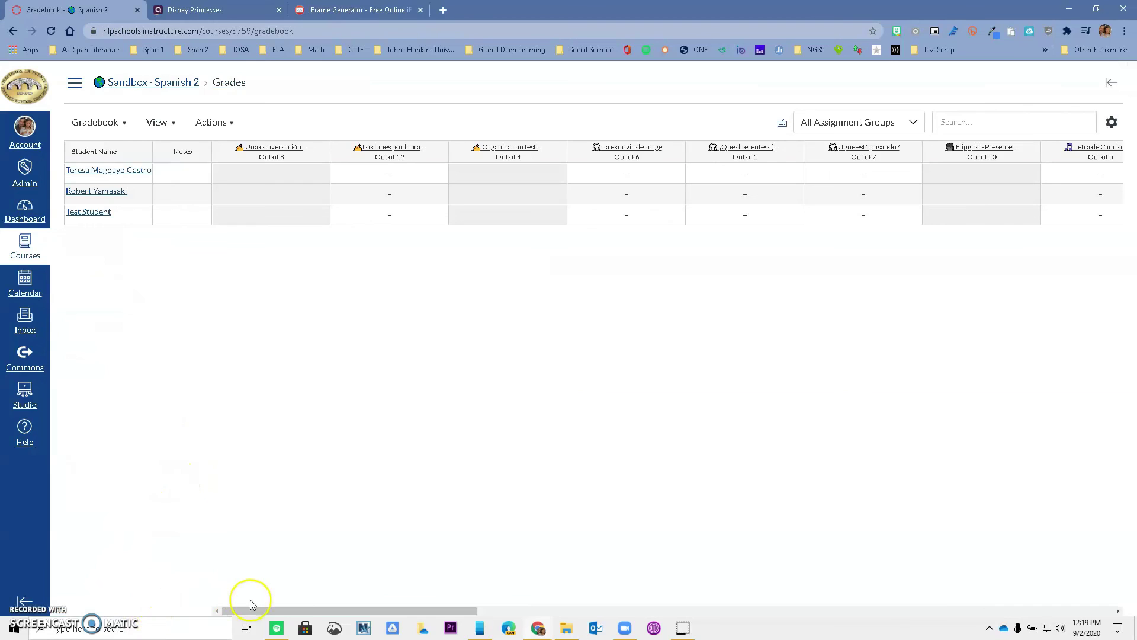
drag(252, 603, 866, 636)
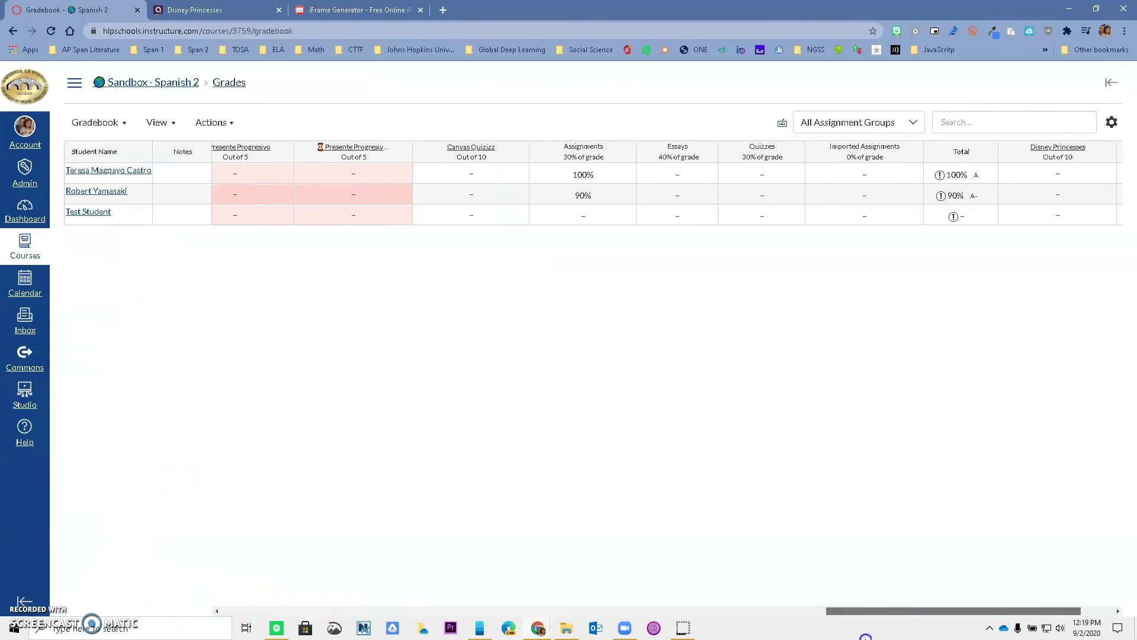